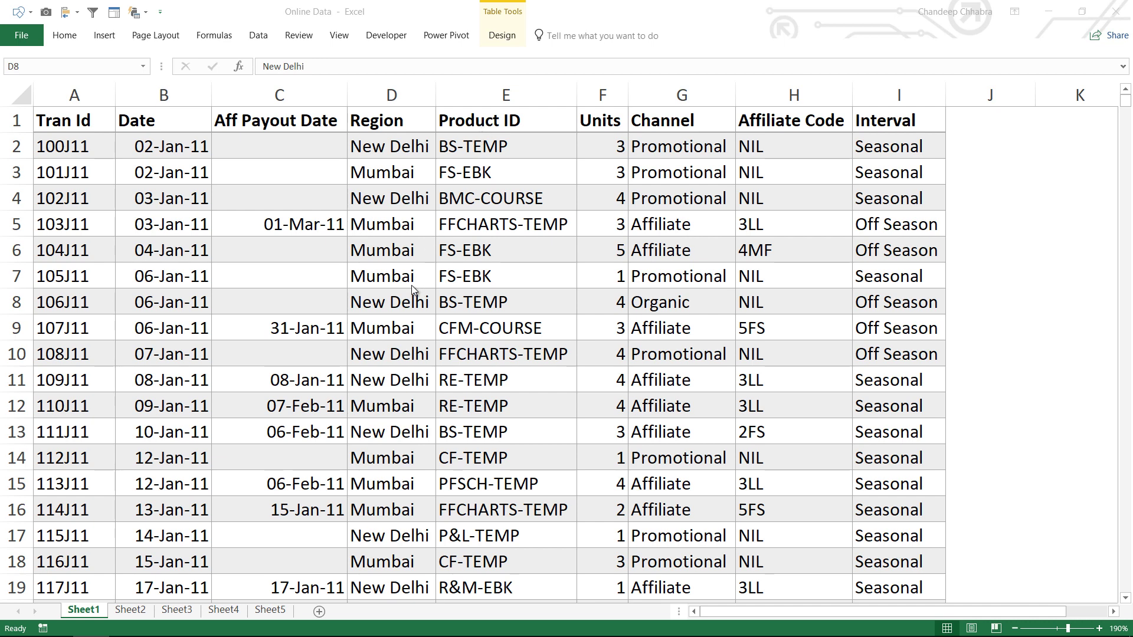
- Compare the transaction table on Sheet1 with the product table on Sheet2
{"action": "left_click", "coordinate": [129, 612]}
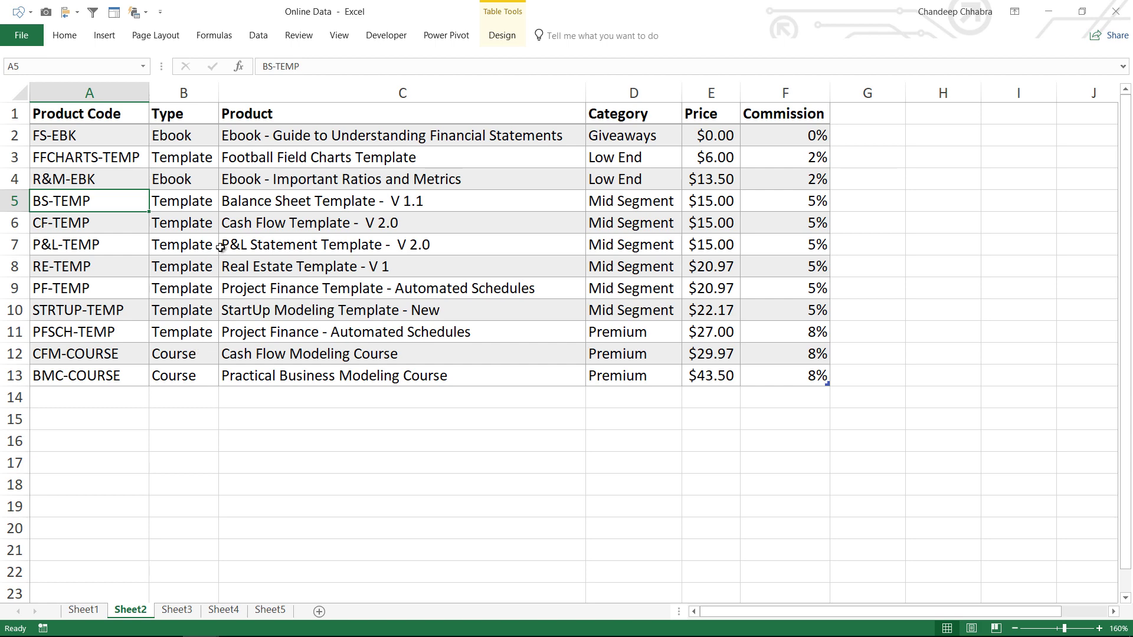
{"action": "left_click", "coordinate": [85, 611]}
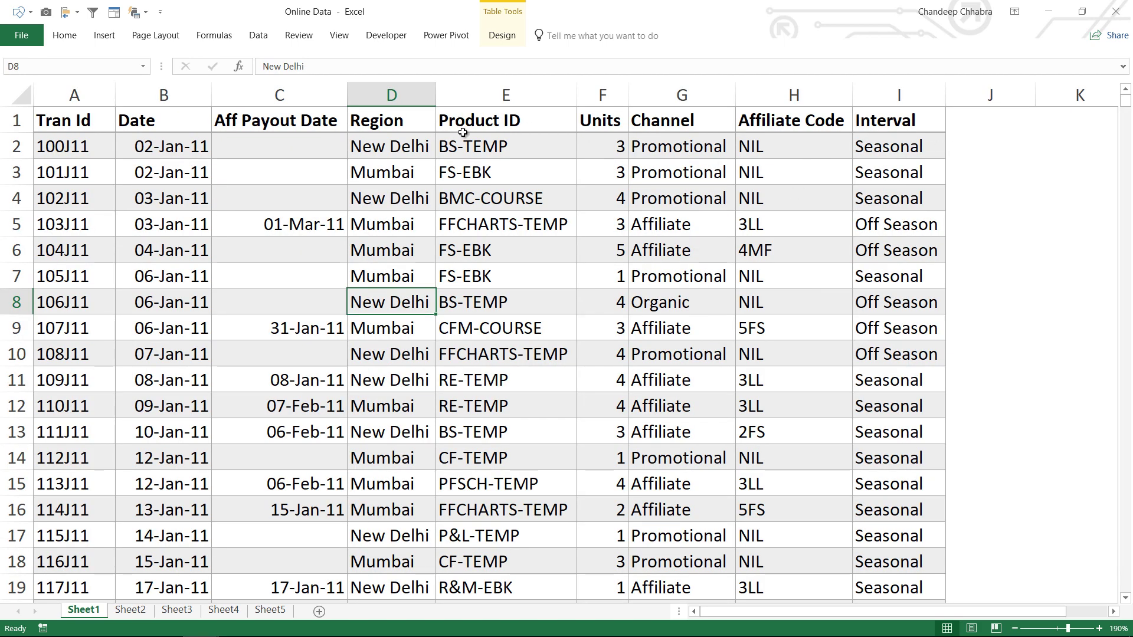
{"action": "left_click", "coordinate": [130, 609]}
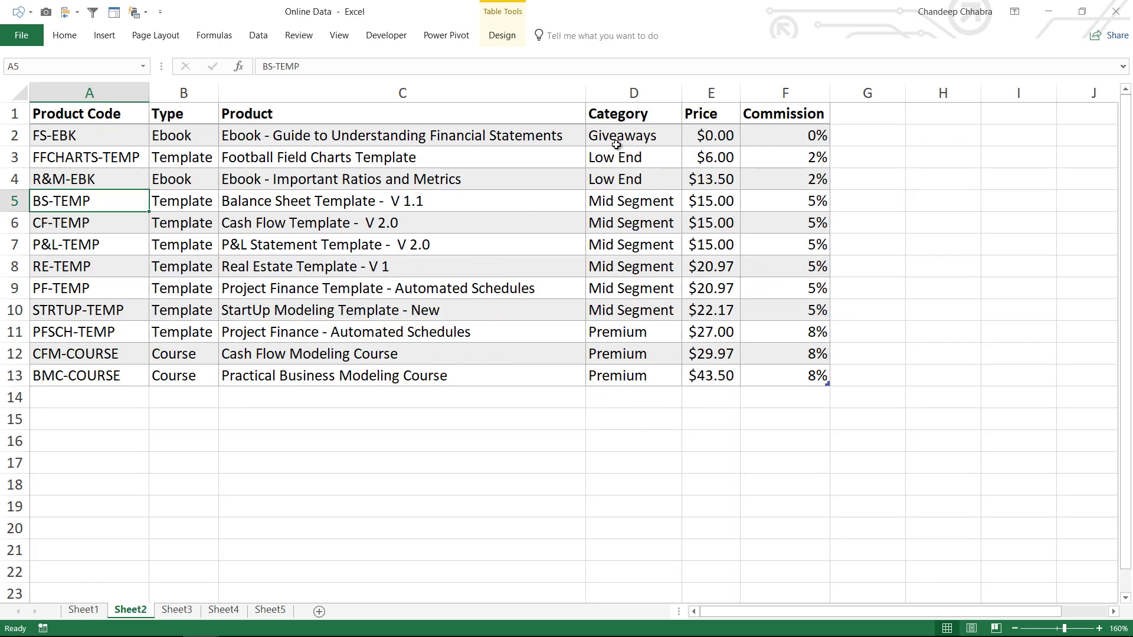
{"action": "key", "text": "ctrl+Page_Up"}
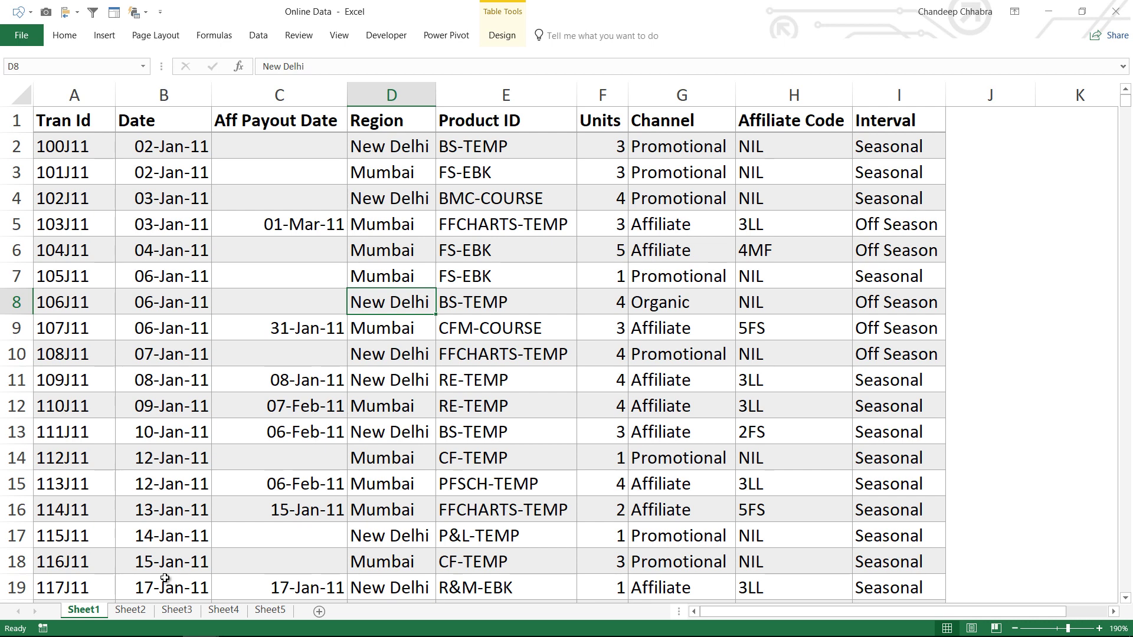
{"action": "left_click", "coordinate": [136, 612], "text": "ctrl"}
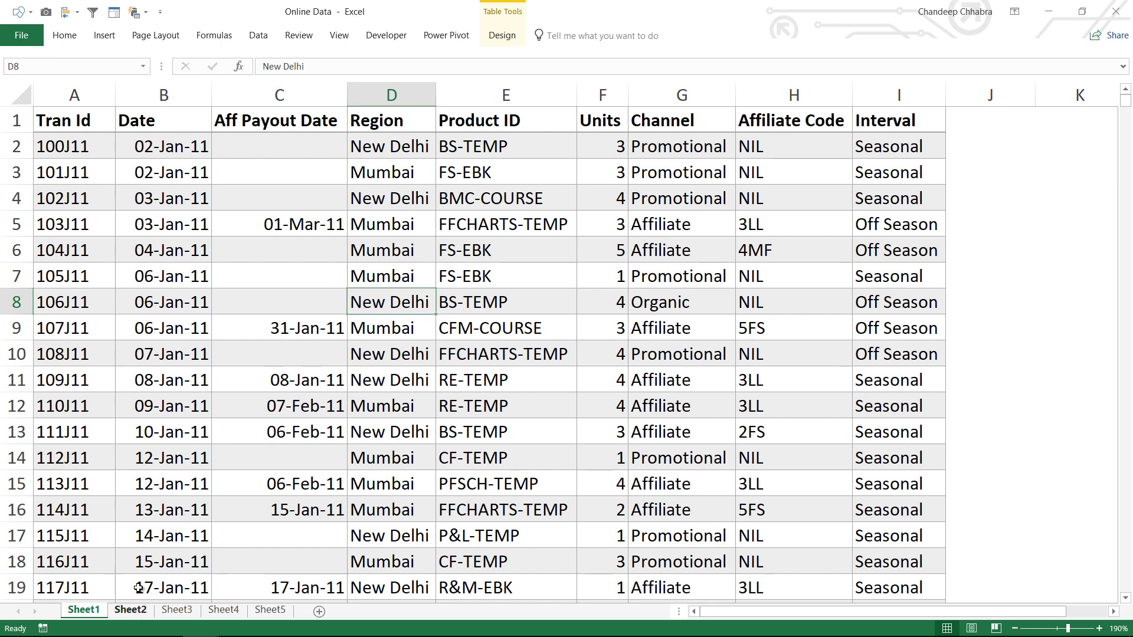
{"action": "key", "text": "ctrl+Page_Down"}
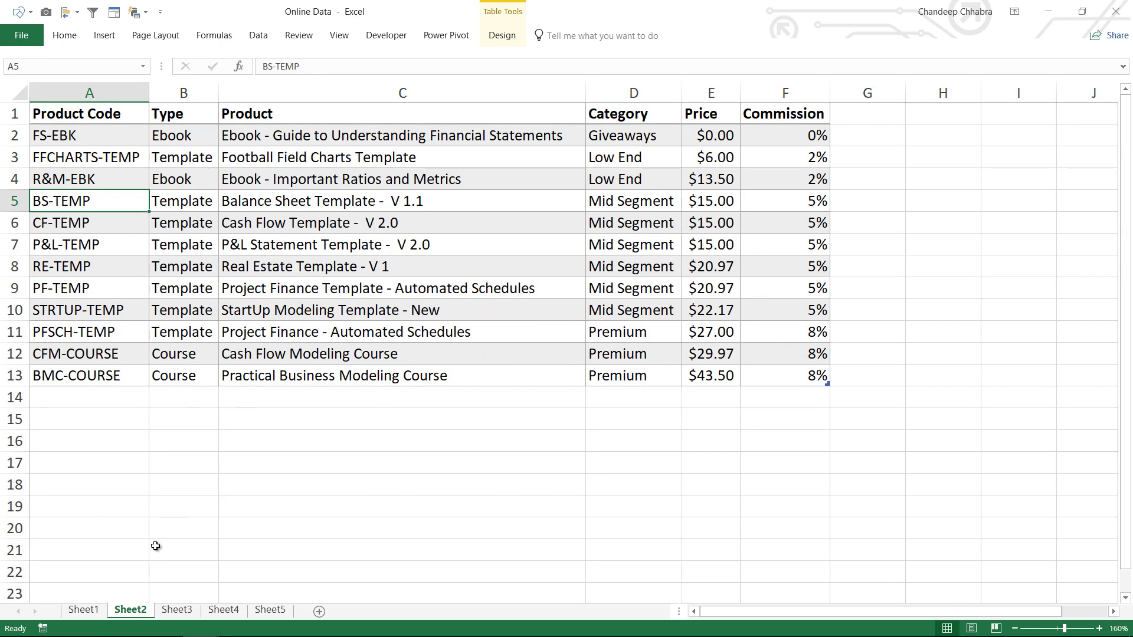
{"action": "left_click", "coordinate": [83, 611]}
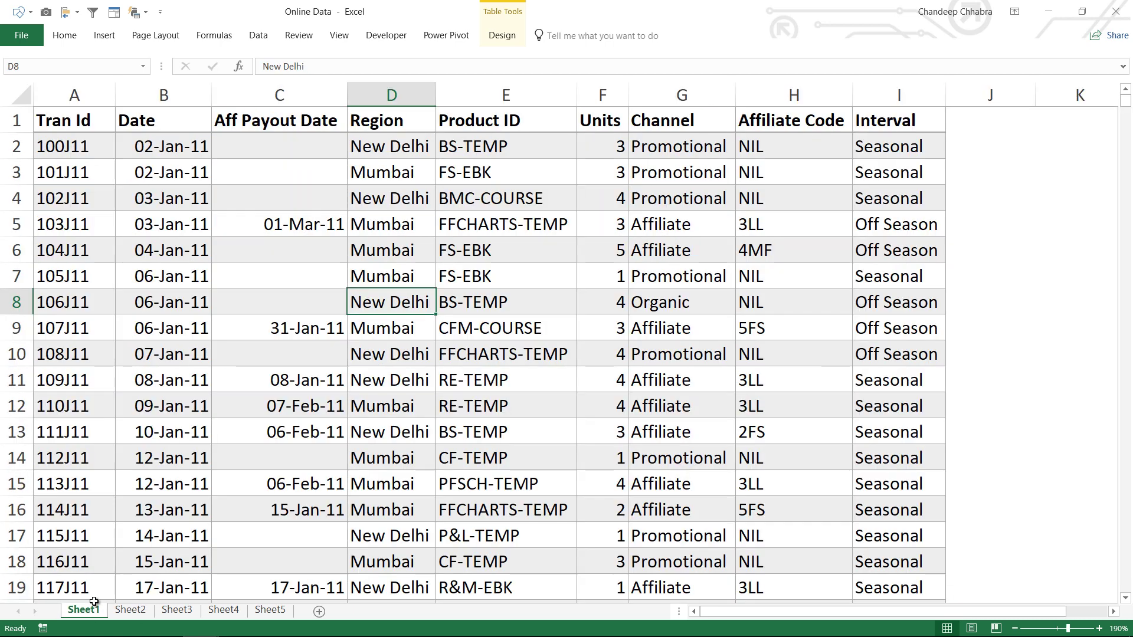
{"action": "left_click", "coordinate": [975, 121]}
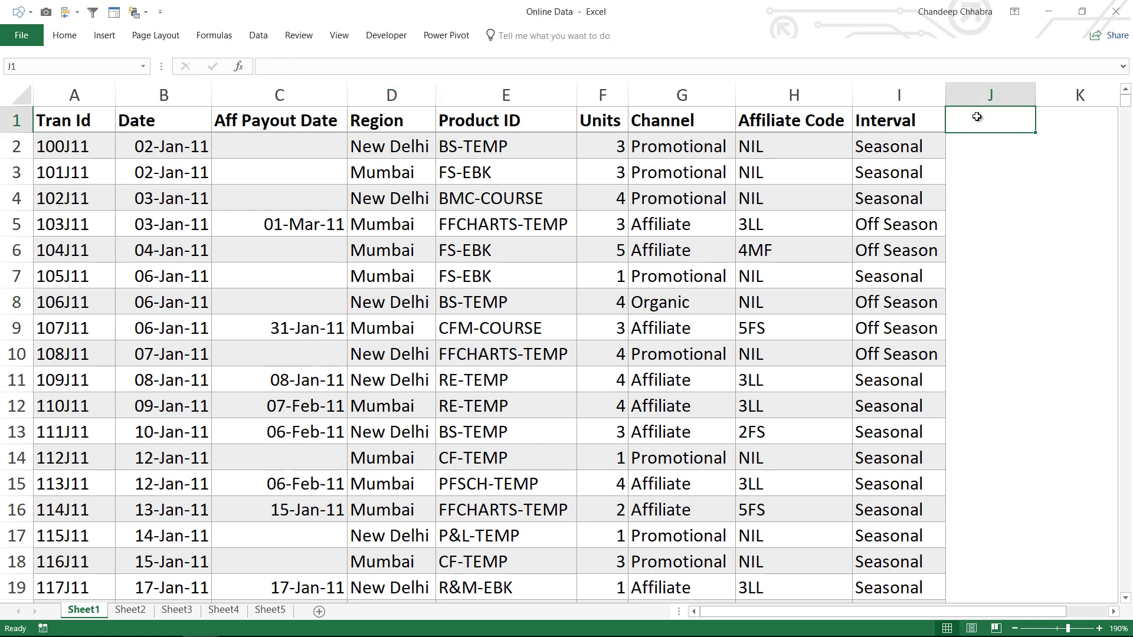
{"action": "left_click", "coordinate": [1083, 125]}
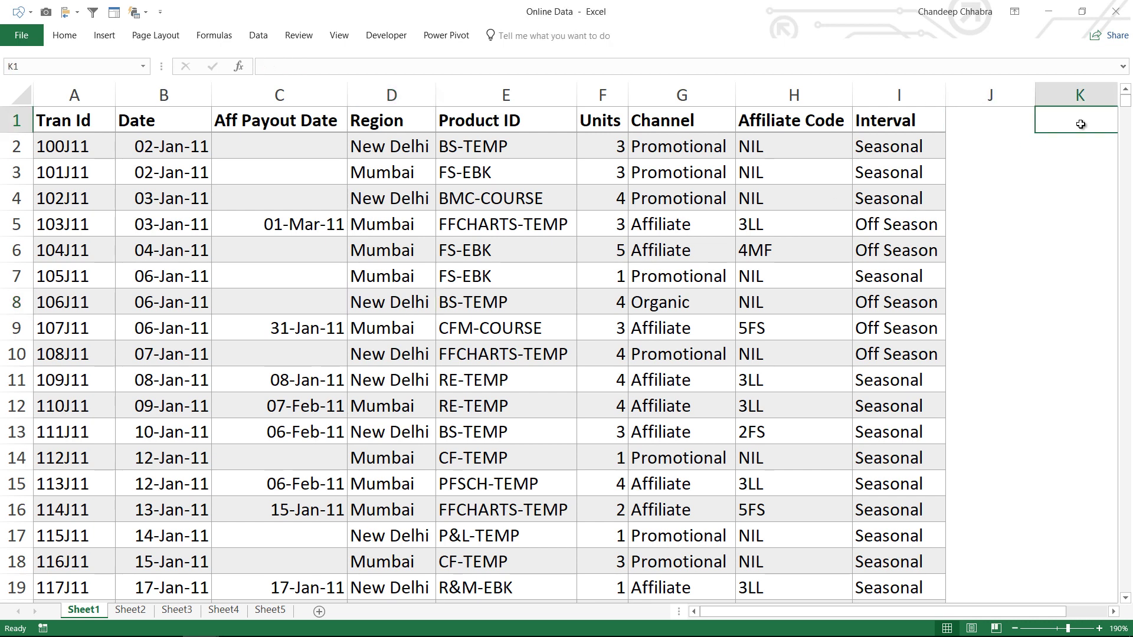
{"action": "left_click", "coordinate": [917, 137]}
{"action": "key", "text": "shift+Down"}
{"action": "key", "text": "shift+Down"}
{"action": "key", "text": "shift+Down"}
{"action": "key", "text": "shift+Down"}
{"action": "key", "text": "shift+Down"}
{"action": "key", "text": "shift+Down"}
{"action": "key", "text": "shift+Down"}
{"action": "key", "text": "shift+Down"}
{"action": "key", "text": "shift+Left"}
{"action": "key", "text": "shift+Left"}
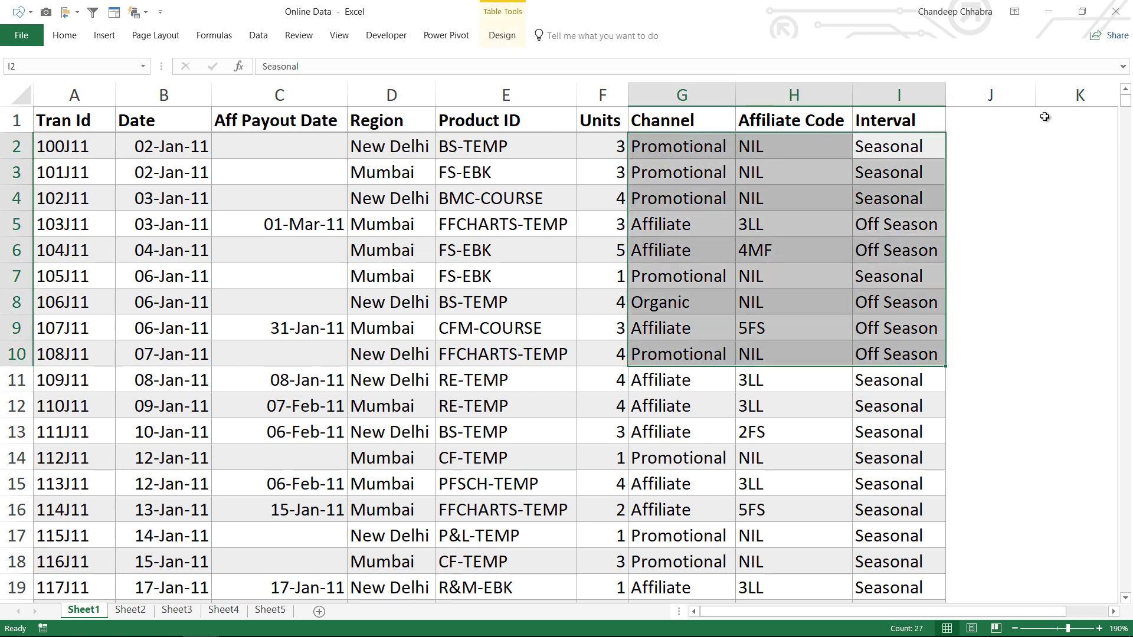
{"action": "left_click_drag", "start_coordinate": [1044, 113], "coordinate": [751, 253]}
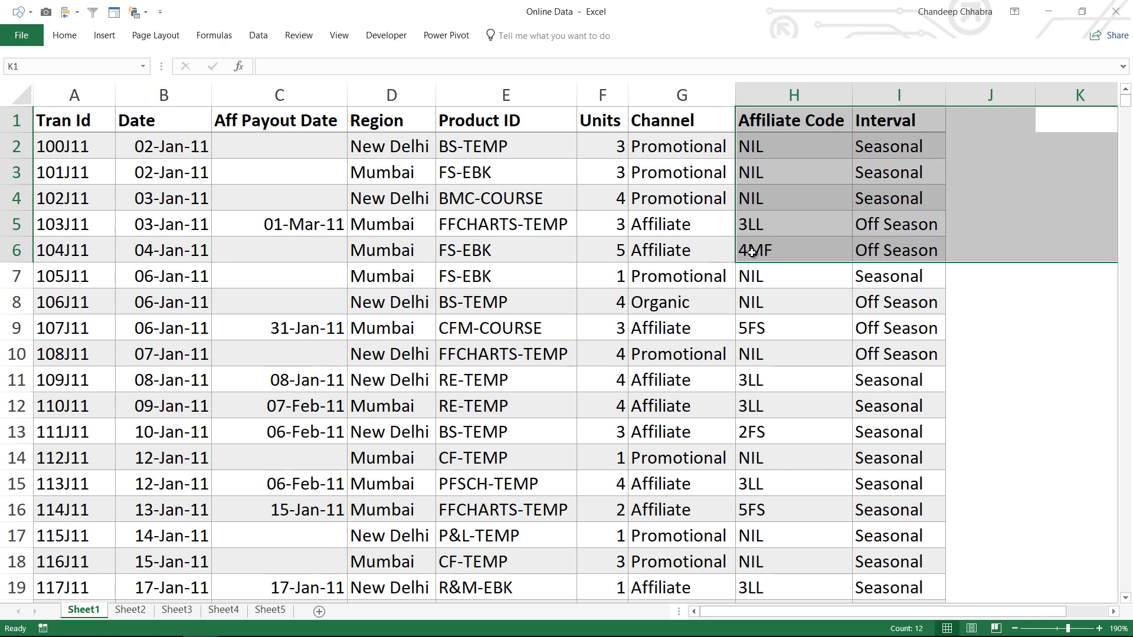
- Switch to the Book1 workbook and open its data model in Power Pivot
{"action": "key", "text": "ctrl+Tab"}
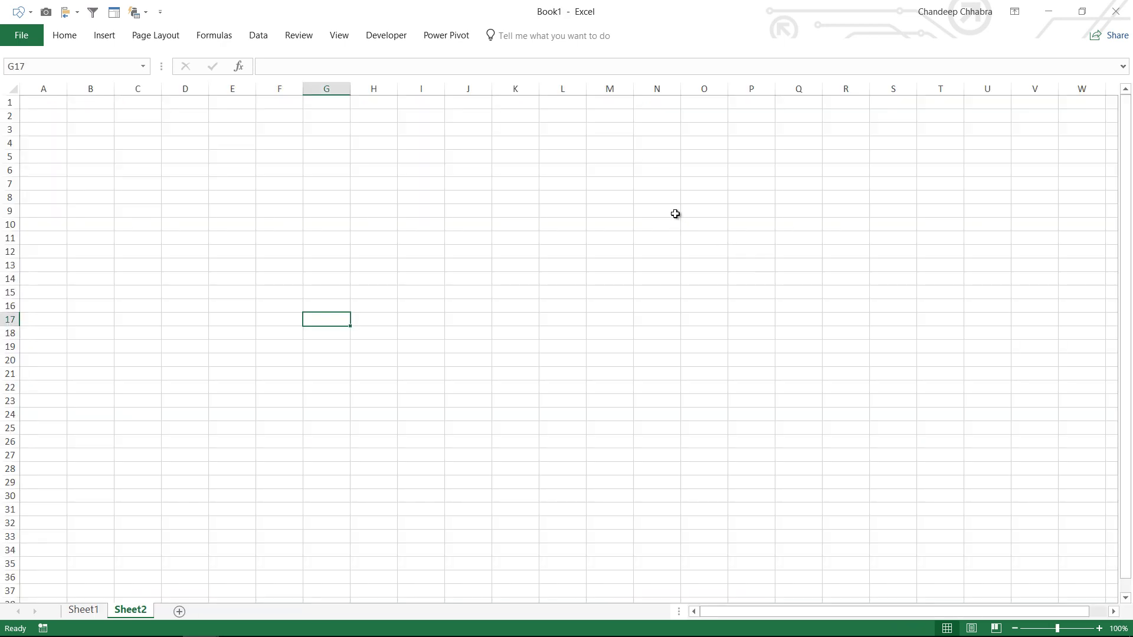
{"action": "left_click", "coordinate": [444, 36]}
{"action": "left_click", "coordinate": [36, 83]}
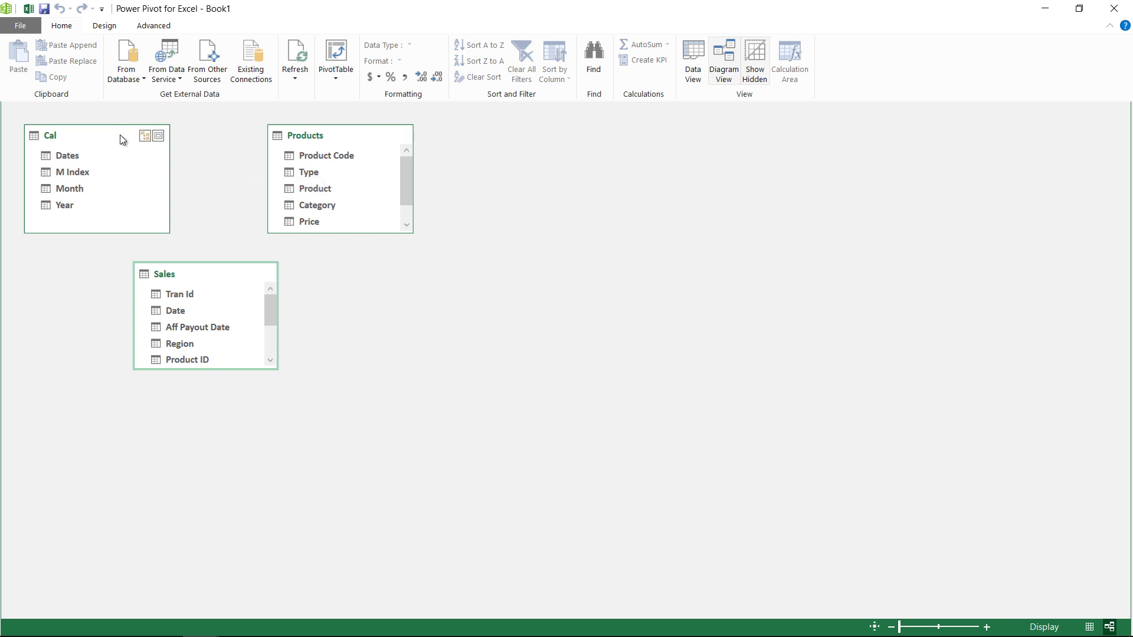
- Examine the data of the Cal, Sales and Products tables in the data model
{"action": "left_click", "coordinate": [1089, 627]}
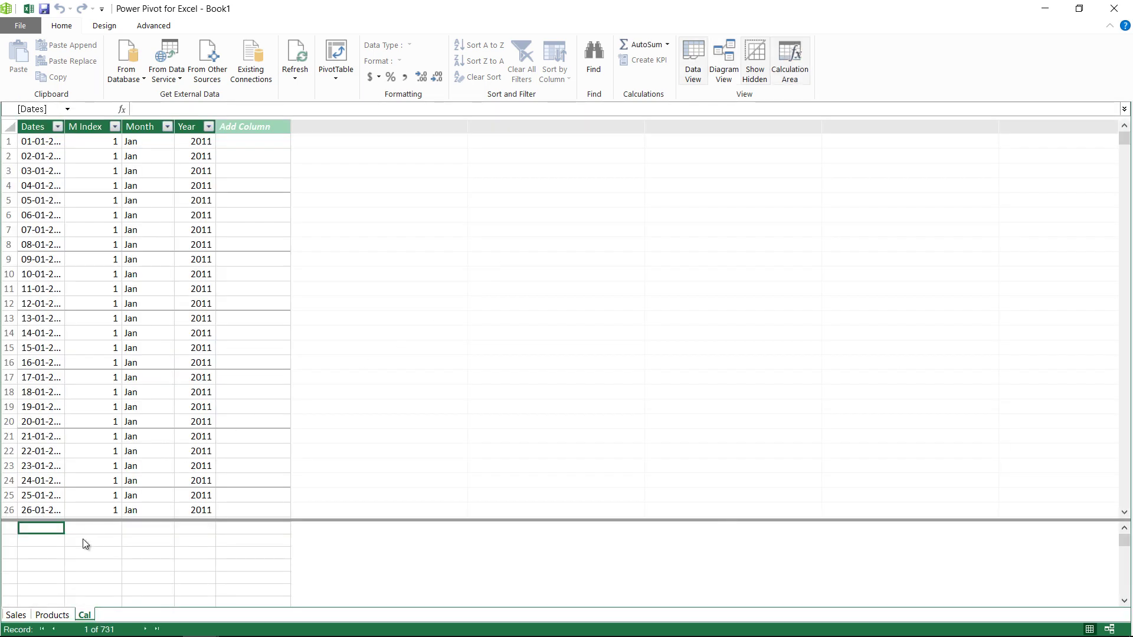
{"action": "left_click", "coordinate": [16, 615]}
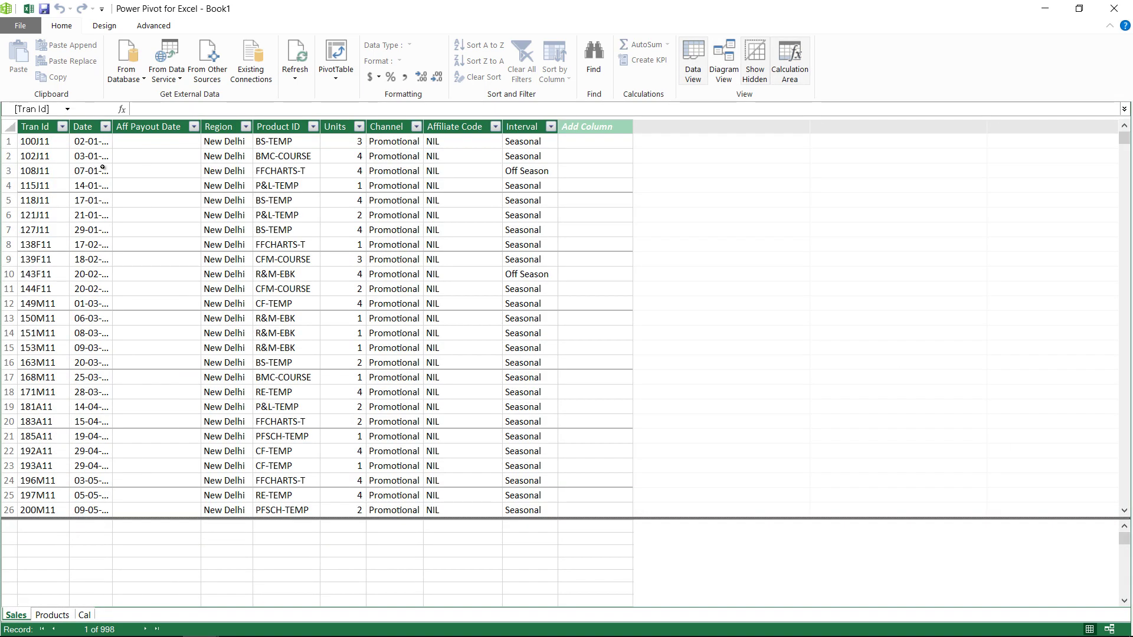
{"action": "left_click", "coordinate": [54, 615]}
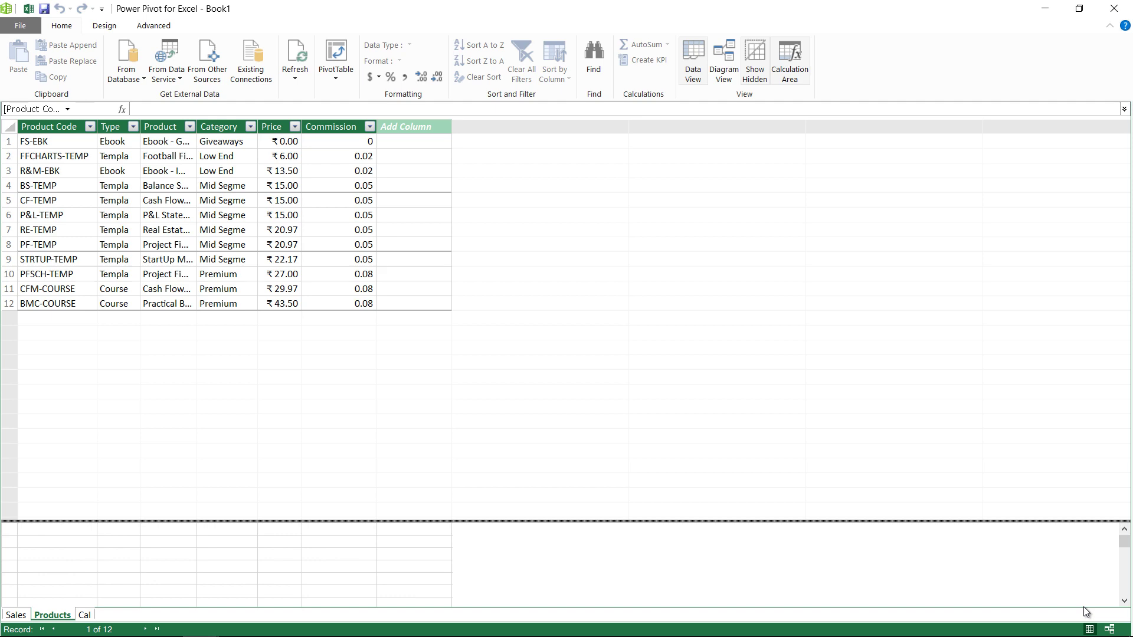
- Create a relationship from Product ID in Sales to Product Code in Products in the diagram, and place Sales lower
{"action": "left_click", "coordinate": [1109, 629]}
{"action": "left_click_drag", "start_coordinate": [267, 321], "coordinate": [270, 329]}
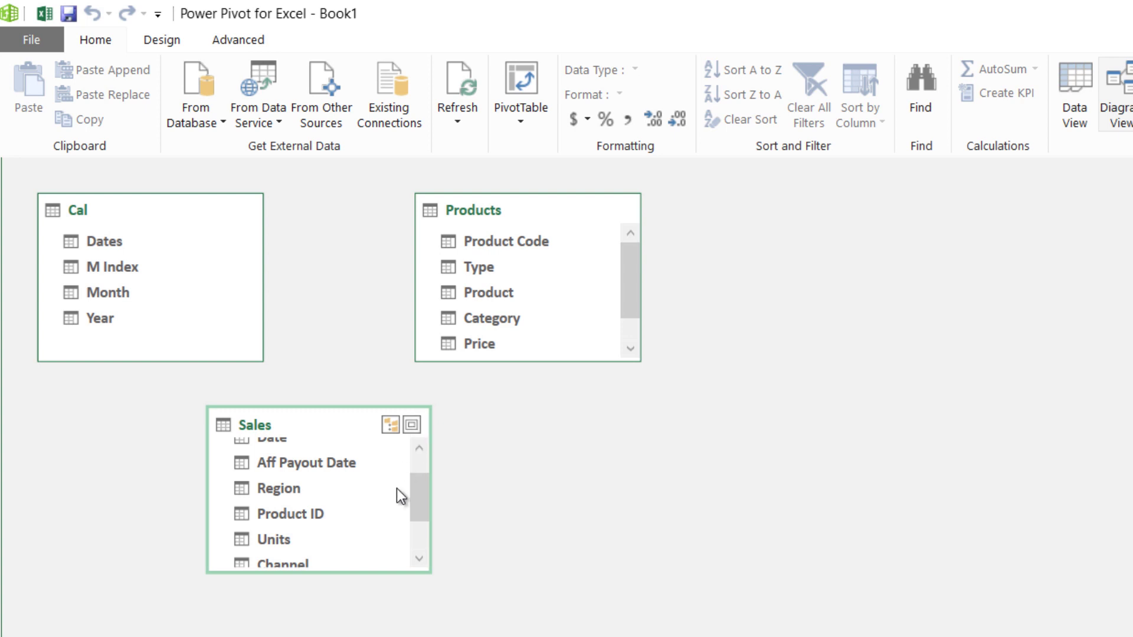
{"action": "left_click_drag", "start_coordinate": [296, 515], "coordinate": [488, 240]}
{"action": "left_click_drag", "start_coordinate": [355, 444], "coordinate": [352, 491]}
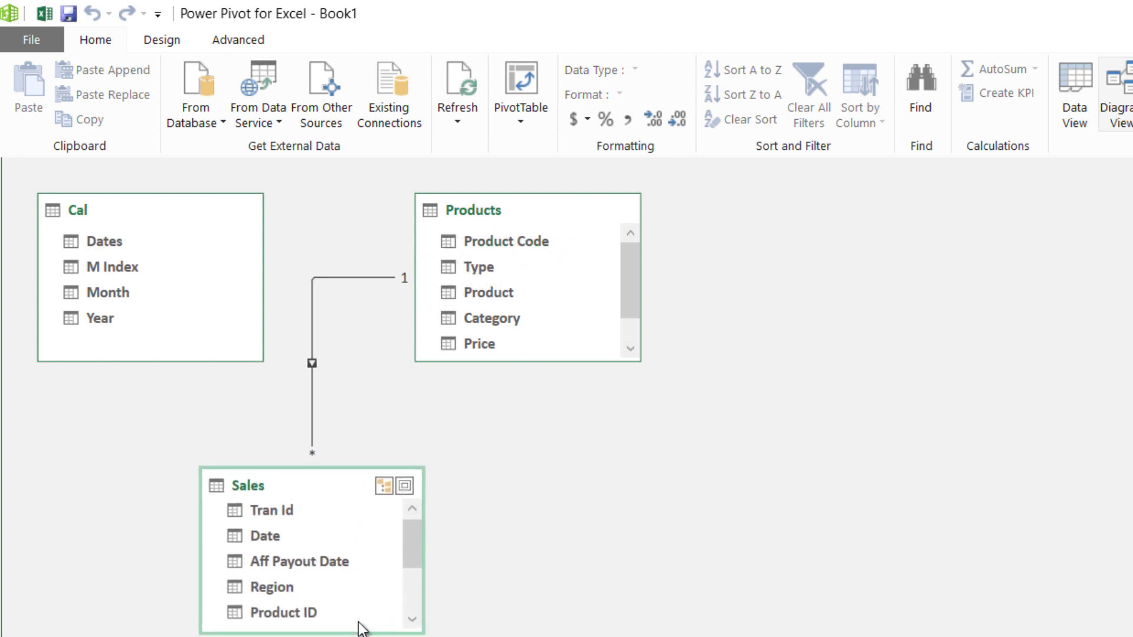
{"action": "mouse_move", "coordinate": [324, 405]}
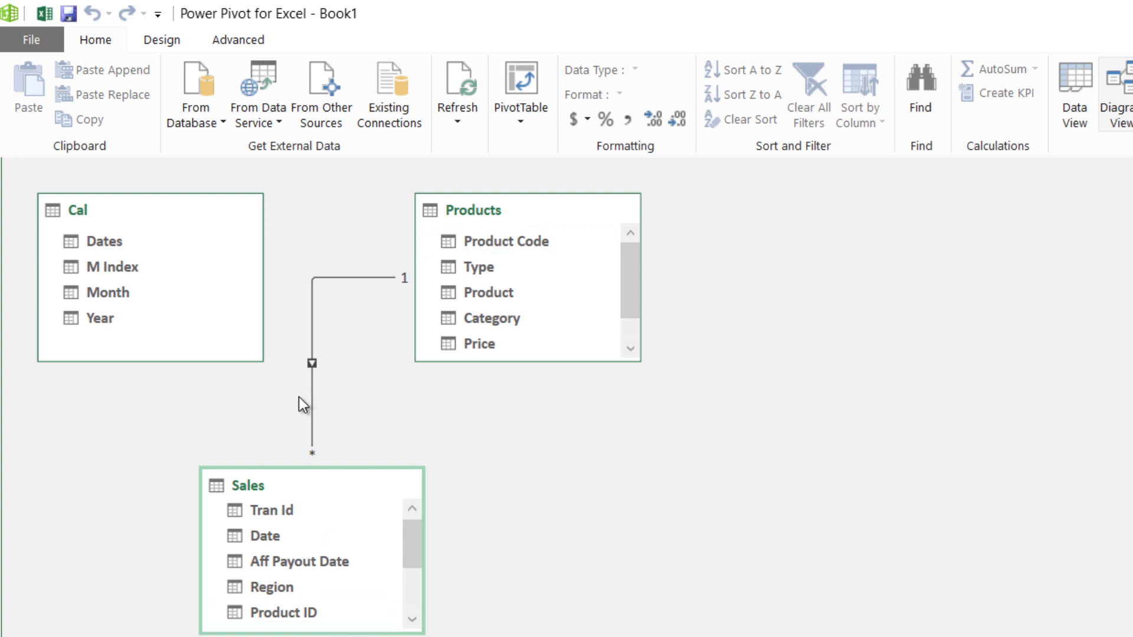
{"action": "mouse_move", "coordinate": [474, 254]}
{"action": "mouse_move", "coordinate": [311, 306]}
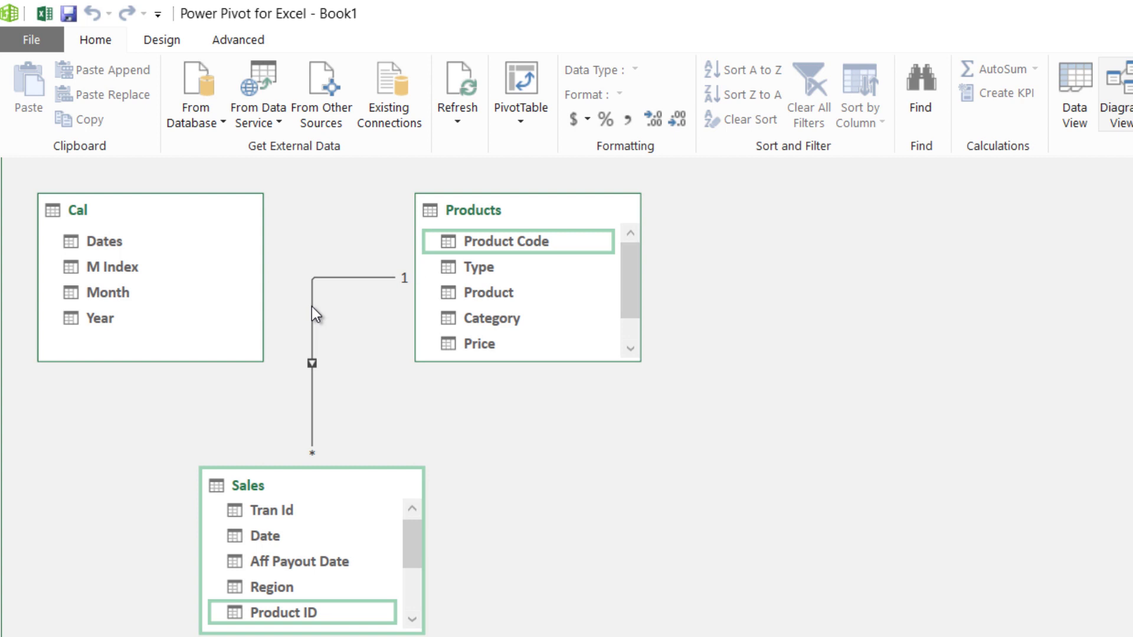
- Insert a PivotTable from the data model into the existing worksheet at cell G17 of Sheet2
{"action": "left_click", "coordinate": [522, 83]}
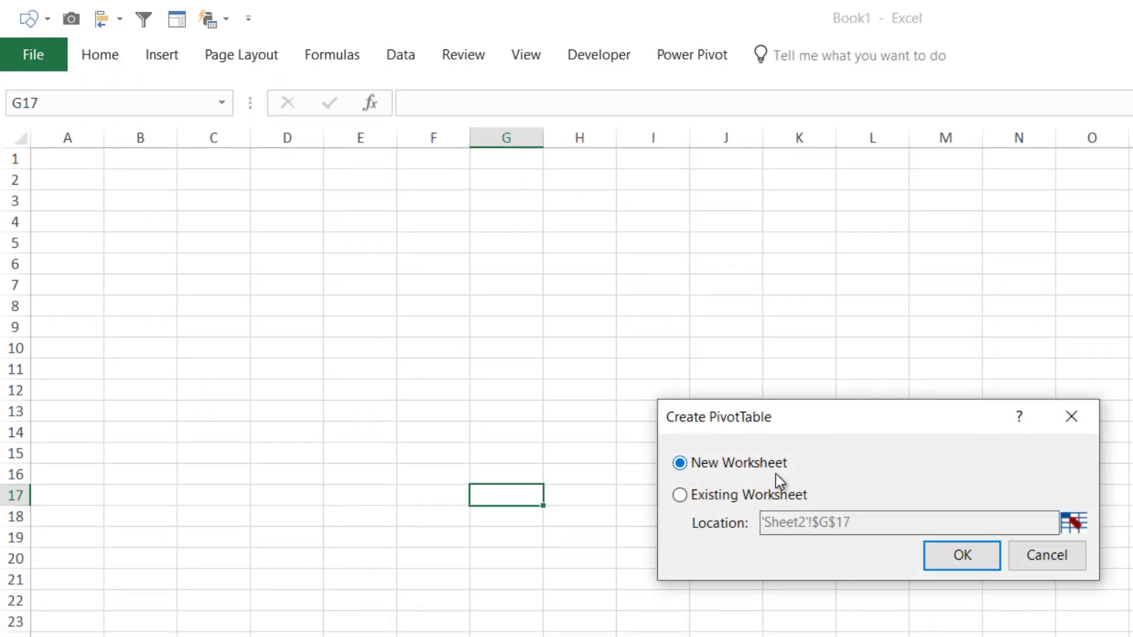
{"action": "left_click", "coordinate": [698, 495]}
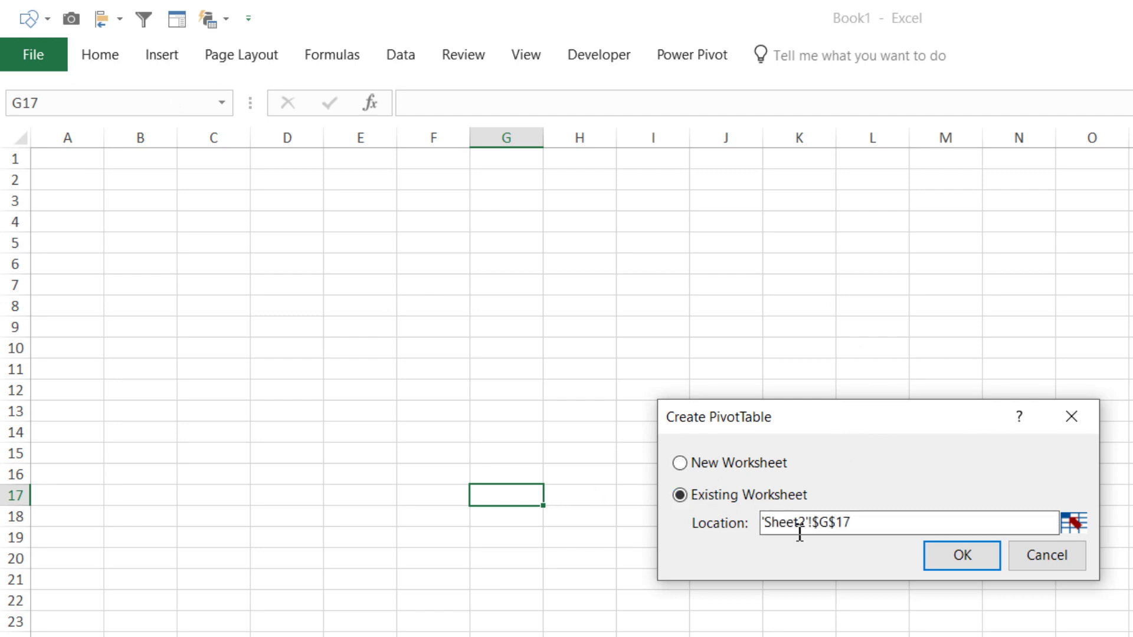
{"action": "left_click", "coordinate": [991, 564]}
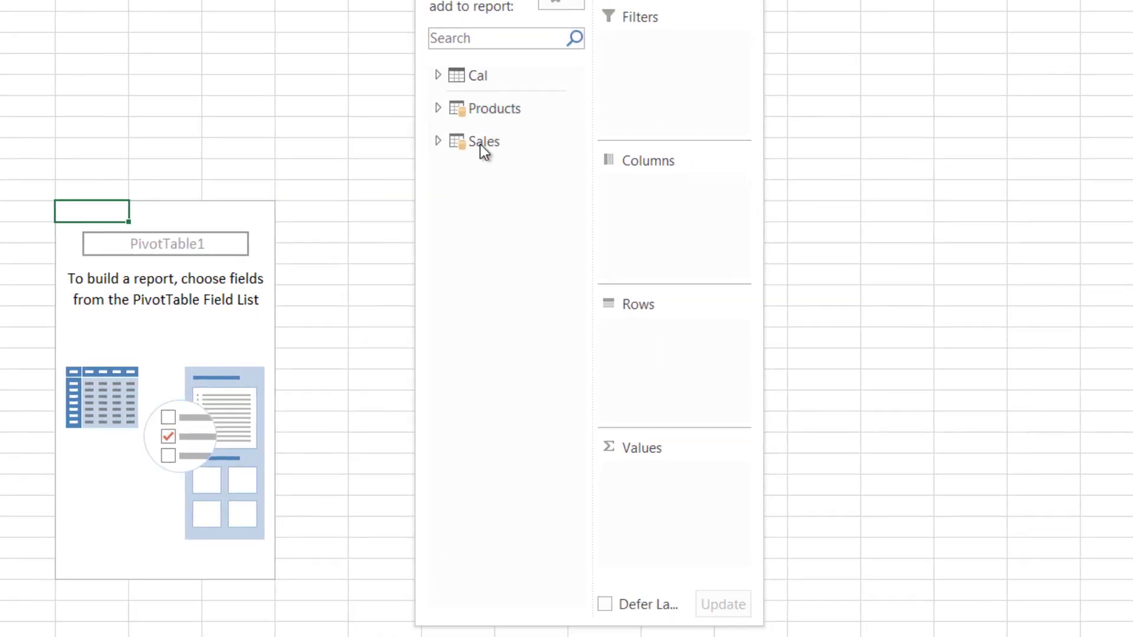
- Summarize Units from Sales as PivotTable values, with Category from Products as the rows
{"action": "left_click", "coordinate": [508, 343]}
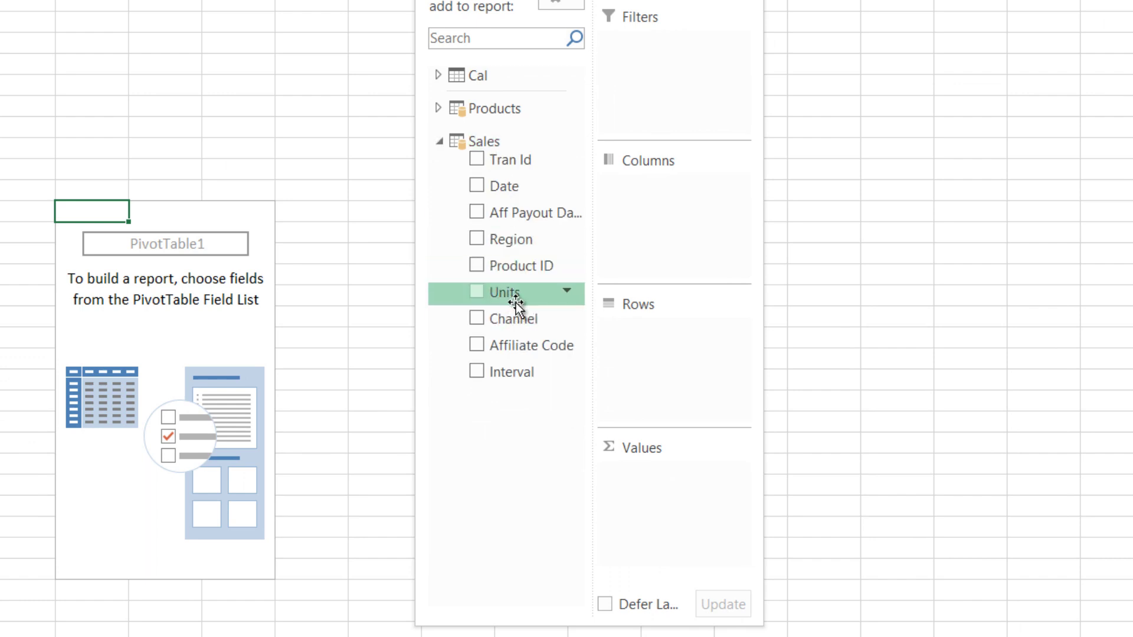
{"action": "left_click_drag", "start_coordinate": [508, 303], "coordinate": [649, 475]}
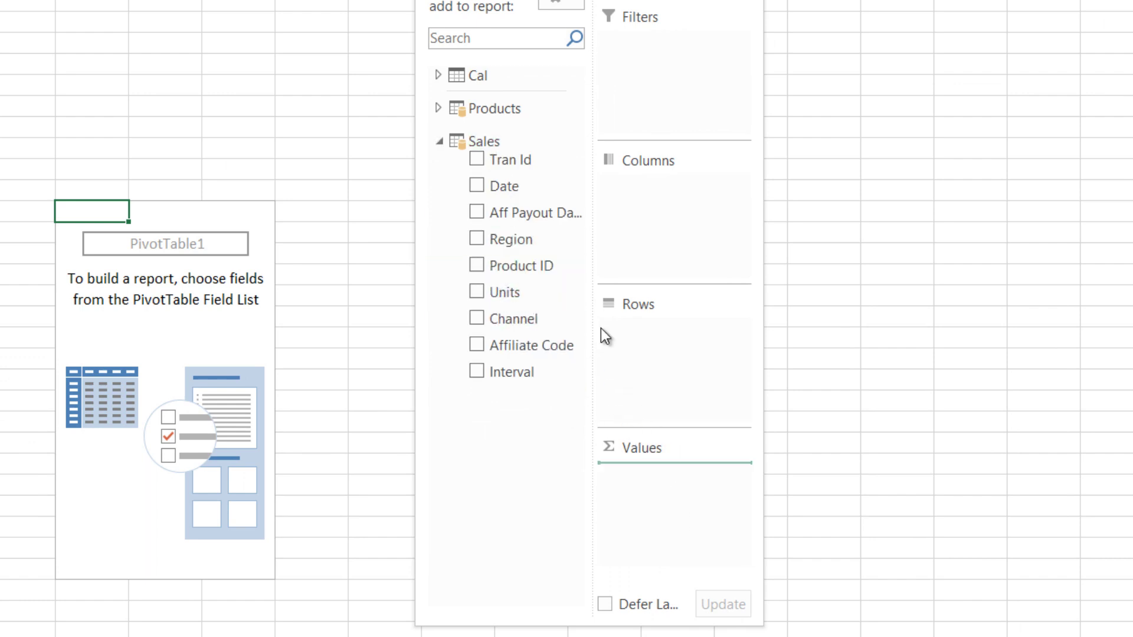
{"action": "left_click", "coordinate": [506, 104]}
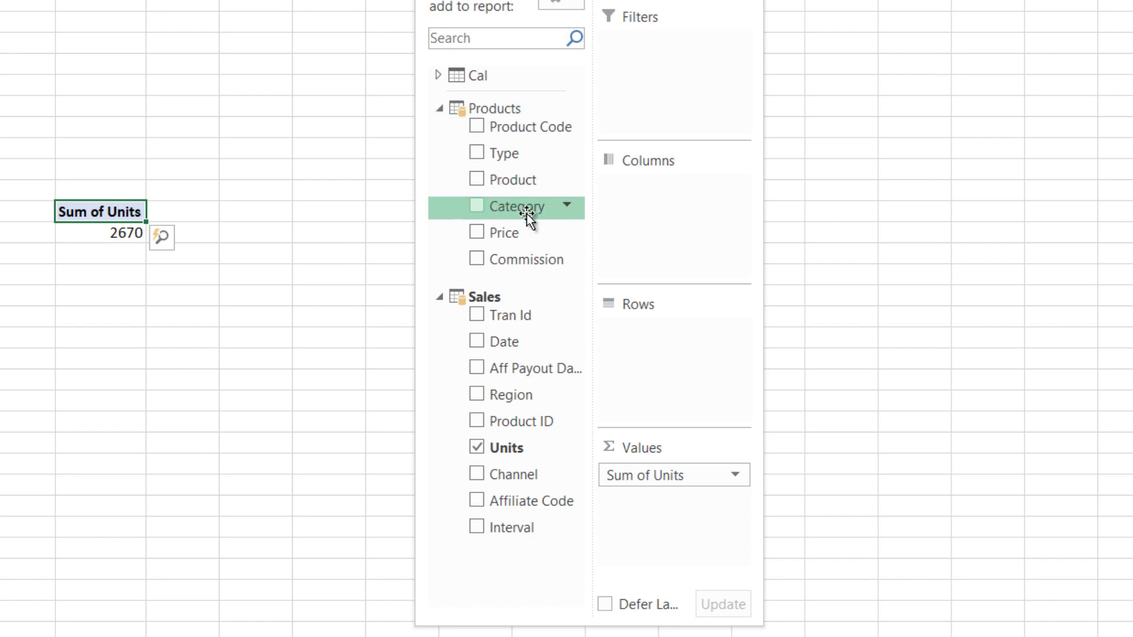
{"action": "left_click_drag", "start_coordinate": [527, 213], "coordinate": [638, 349]}
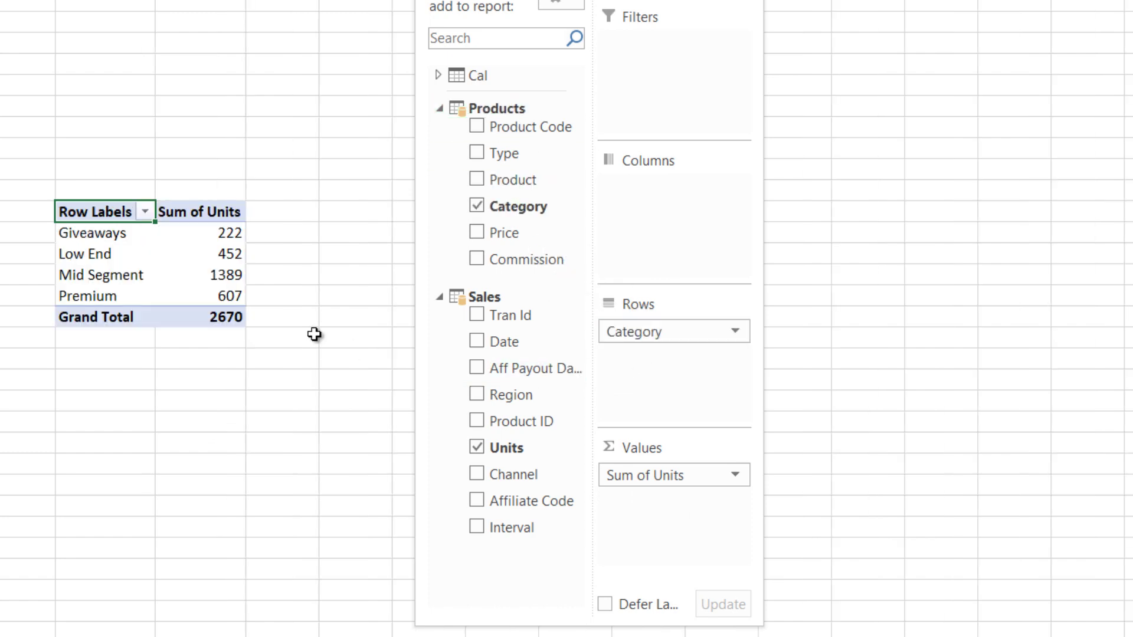
{"action": "left_click_drag", "start_coordinate": [92, 233], "coordinate": [226, 320]}
{"action": "mouse_move", "coordinate": [226, 320]}
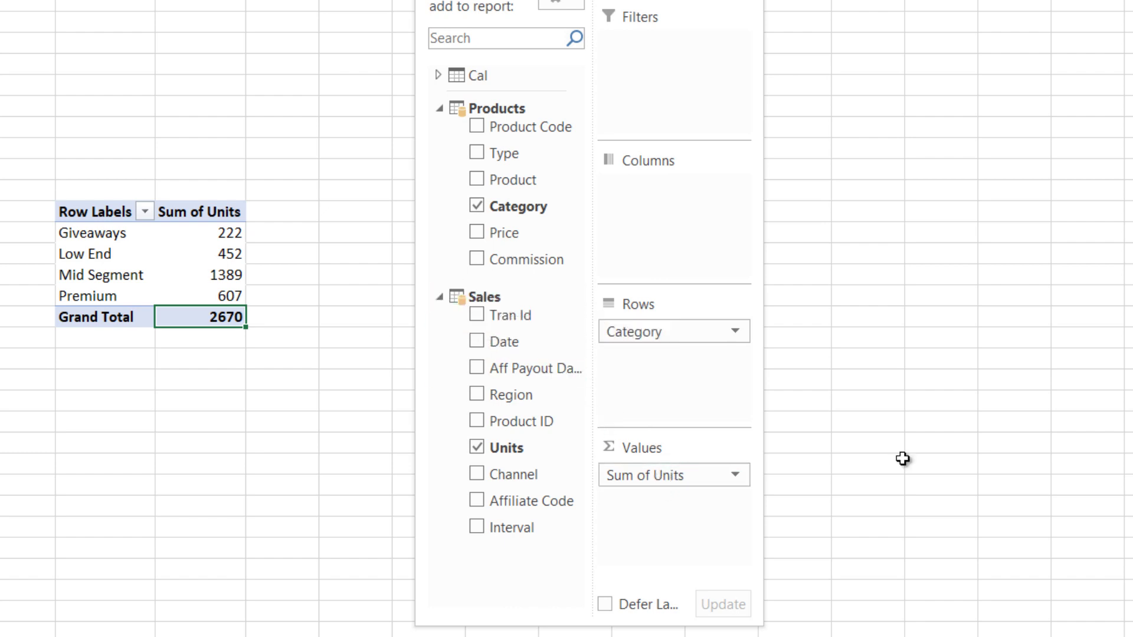
- Replace Category with Product as the row field of the PivotTable
{"action": "left_click_drag", "start_coordinate": [607, 332], "coordinate": [862, 255]}
{"action": "left_click_drag", "start_coordinate": [546, 218], "coordinate": [668, 364]}
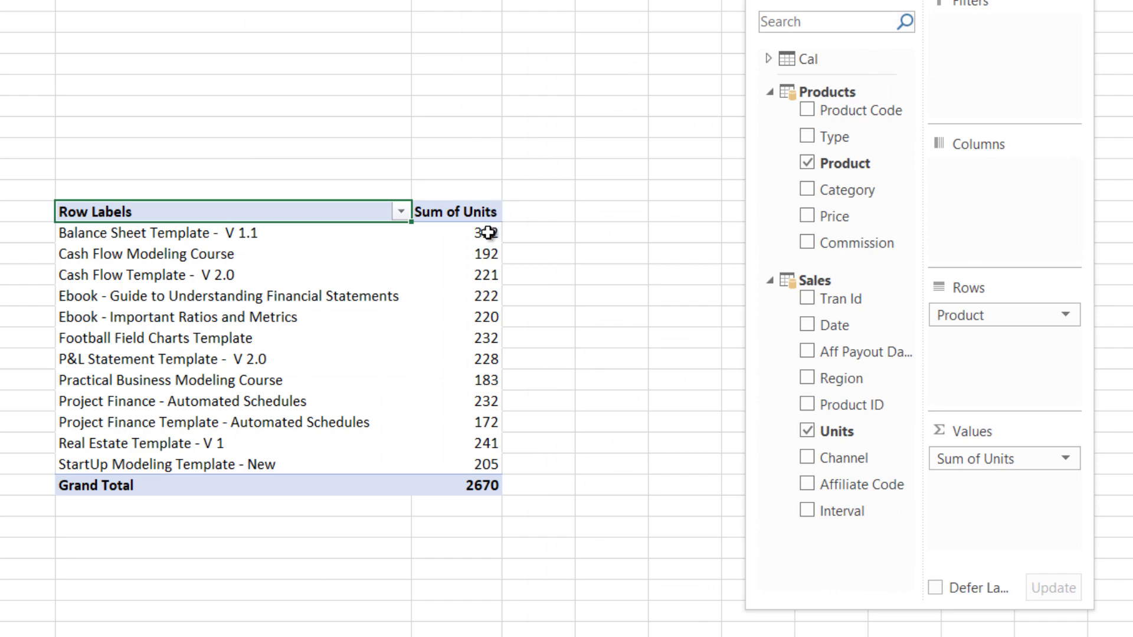
{"action": "left_click_drag", "start_coordinate": [488, 232], "coordinate": [480, 464]}
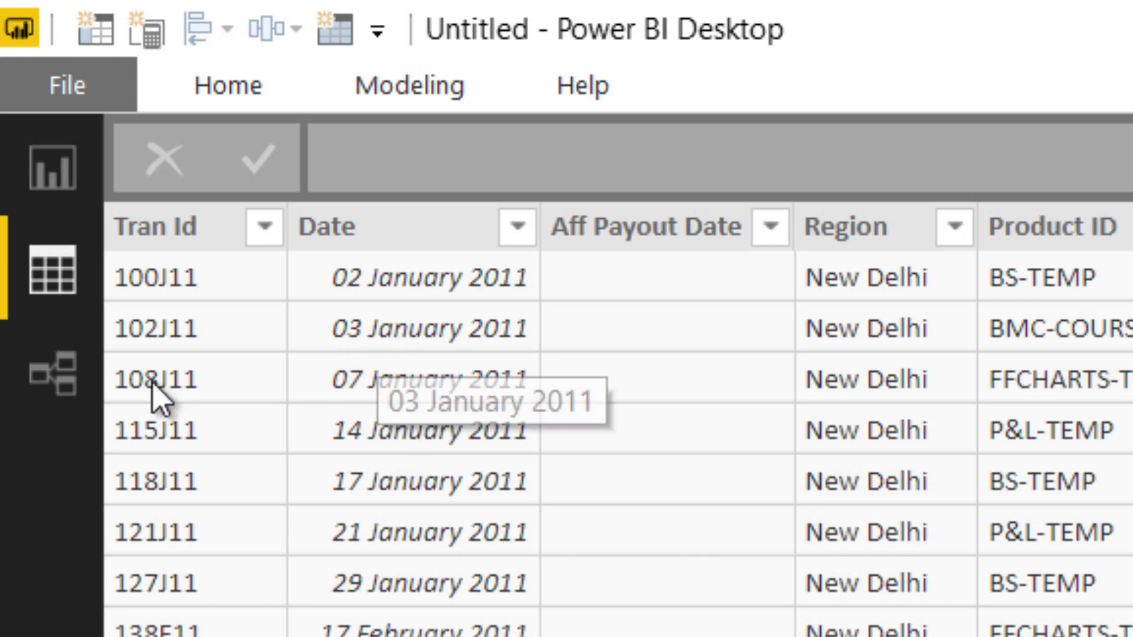
- Switch to Power BI Desktop's relationship diagram, arrange the Products table above Sales, and make the Sales table taller
{"action": "left_click", "coordinate": [87, 386]}
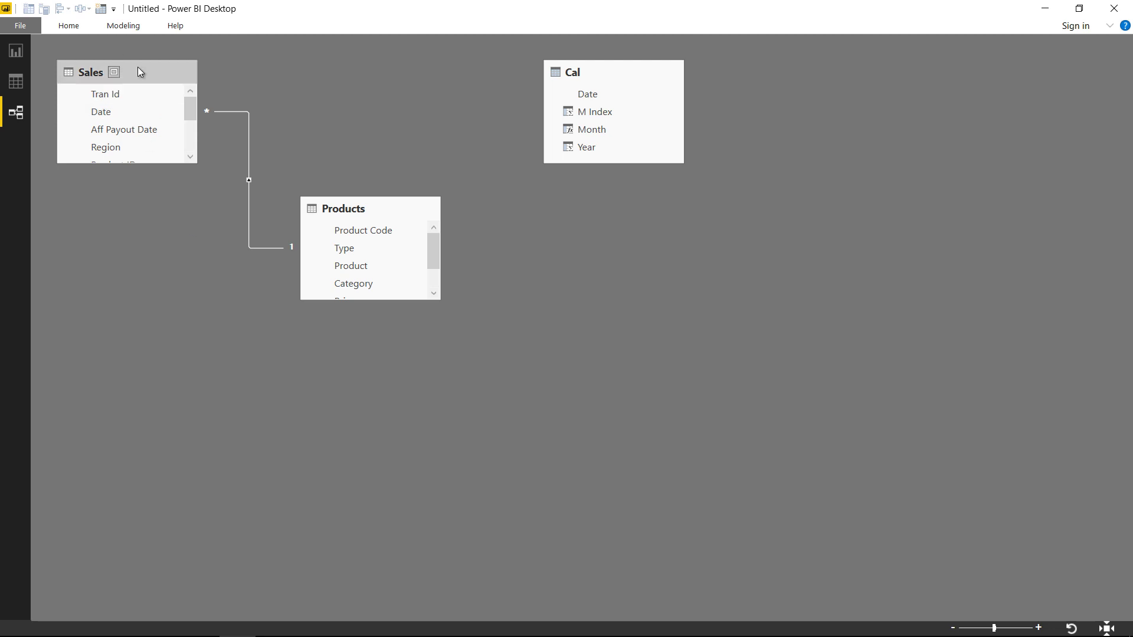
{"action": "left_click_drag", "start_coordinate": [136, 70], "coordinate": [178, 260]}
{"action": "left_click_drag", "start_coordinate": [349, 209], "coordinate": [344, 84]}
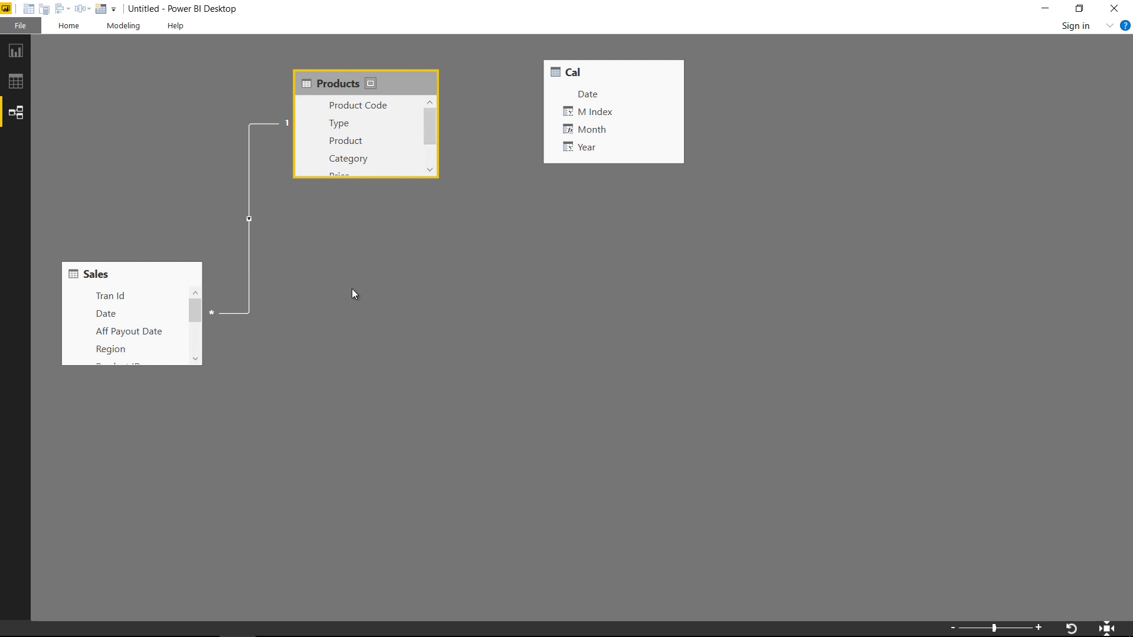
{"action": "left_click", "coordinate": [194, 359]}
{"action": "left_click_drag", "start_coordinate": [184, 365], "coordinate": [184, 410]}
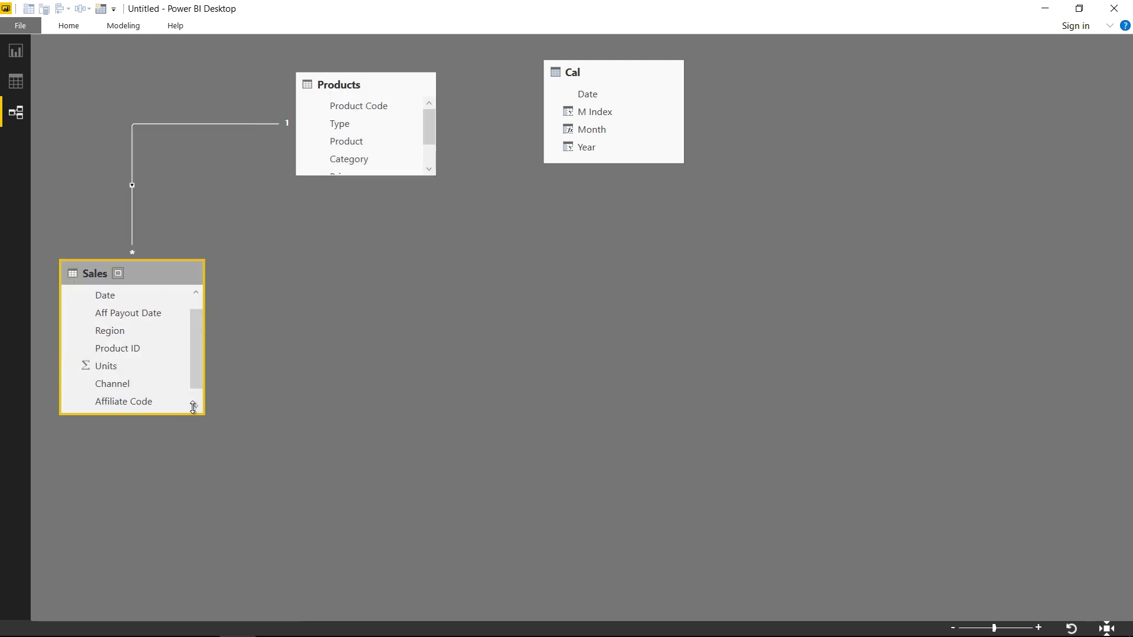
- Delete the existing relationship between the Products and Sales tables
{"action": "left_click", "coordinate": [131, 201]}
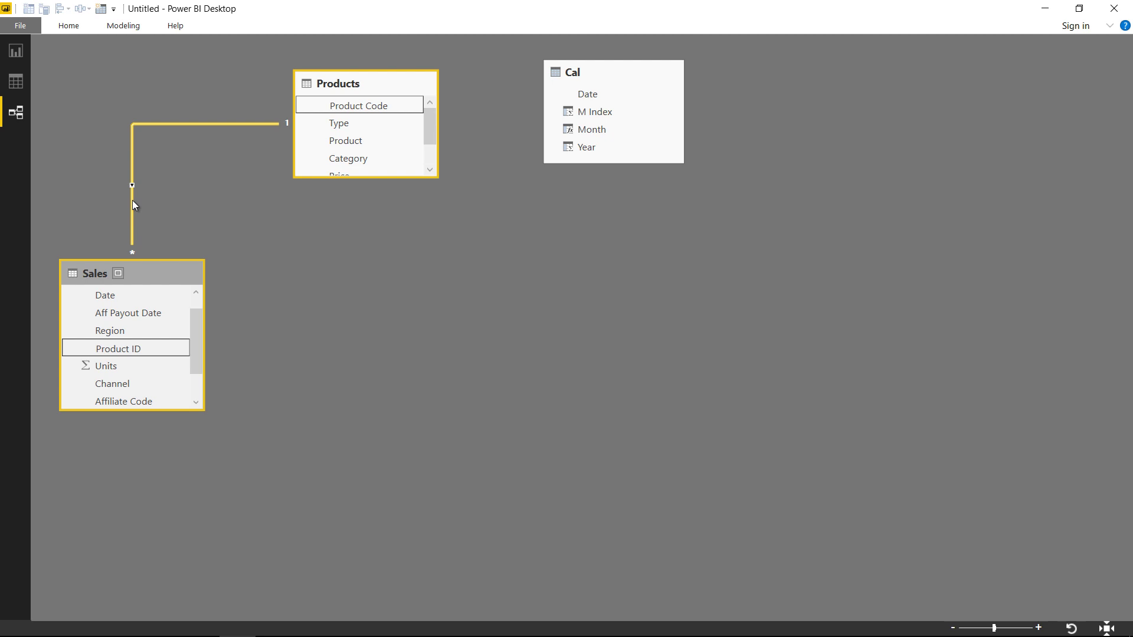
{"action": "right_click", "coordinate": [133, 200]}
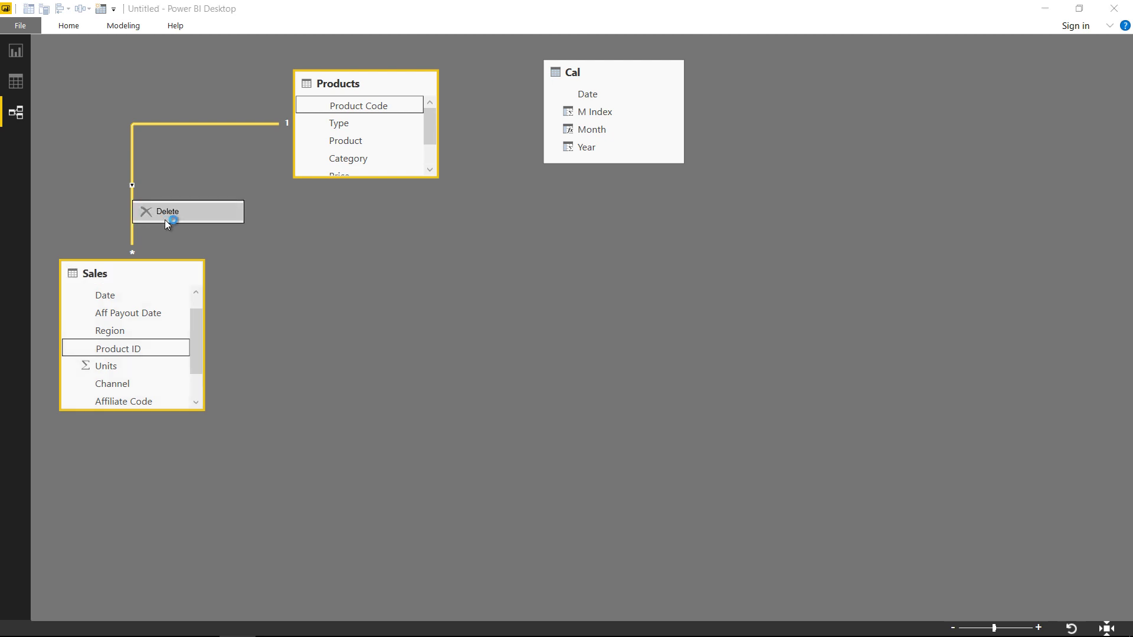
{"action": "left_click", "coordinate": [164, 218]}
{"action": "left_click", "coordinate": [628, 349]}
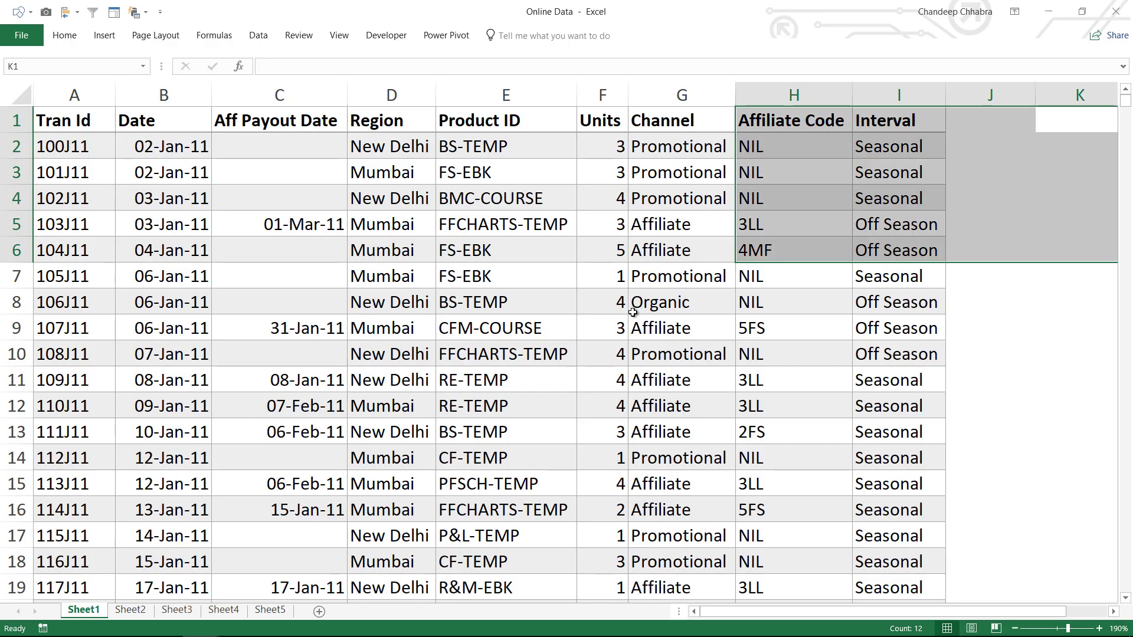
{"action": "left_click", "coordinate": [658, 196]}
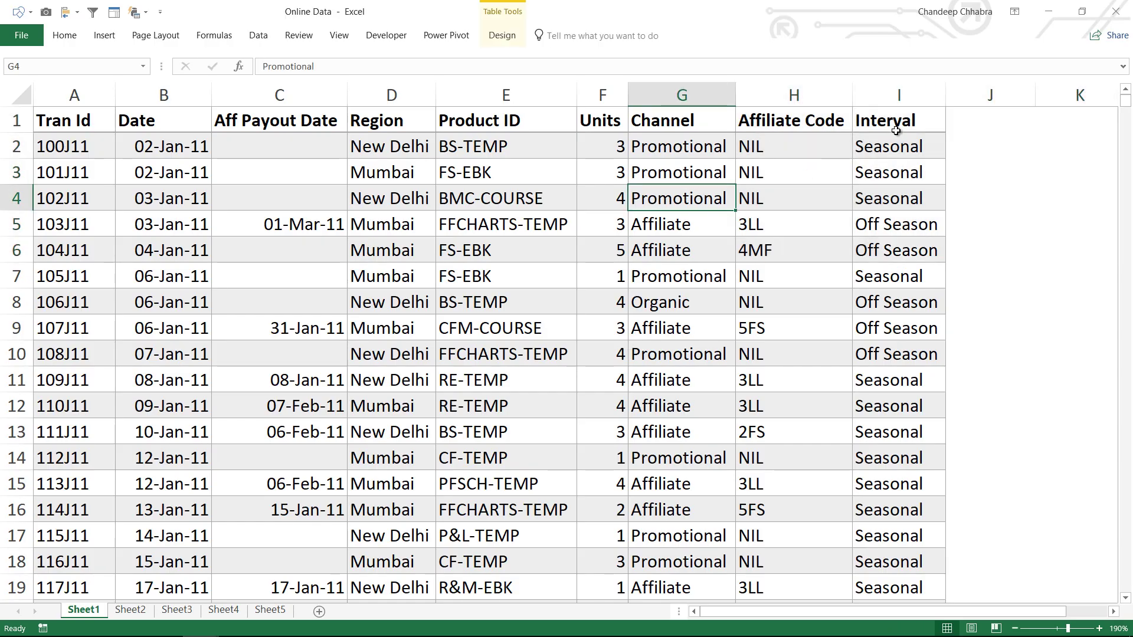
{"action": "left_click", "coordinate": [970, 148]}
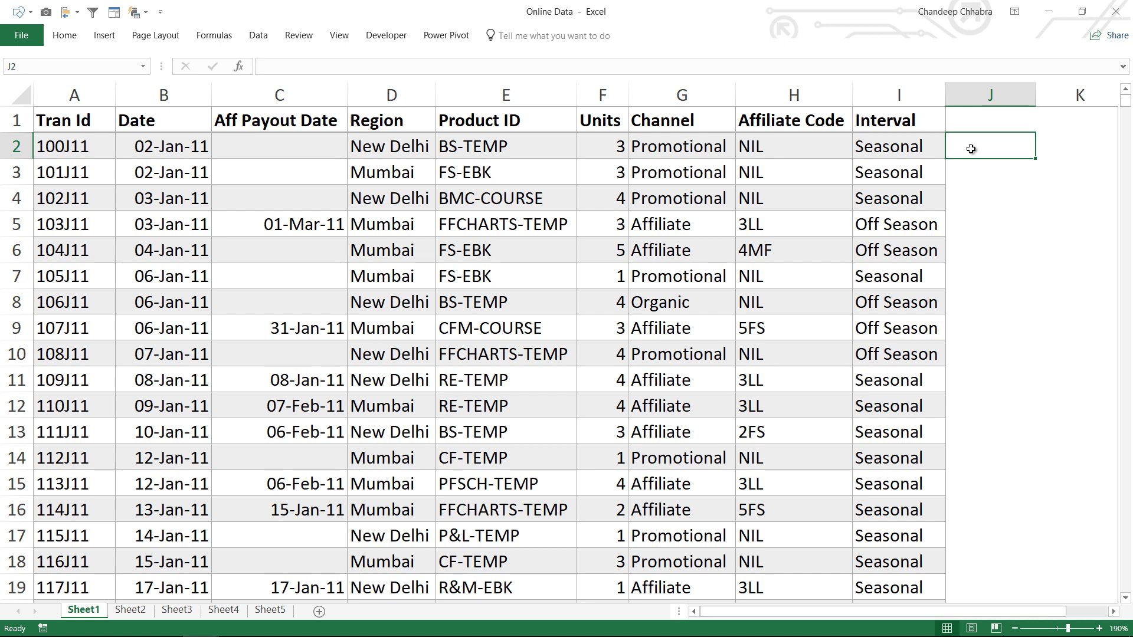
{"action": "left_click", "coordinate": [907, 150]}
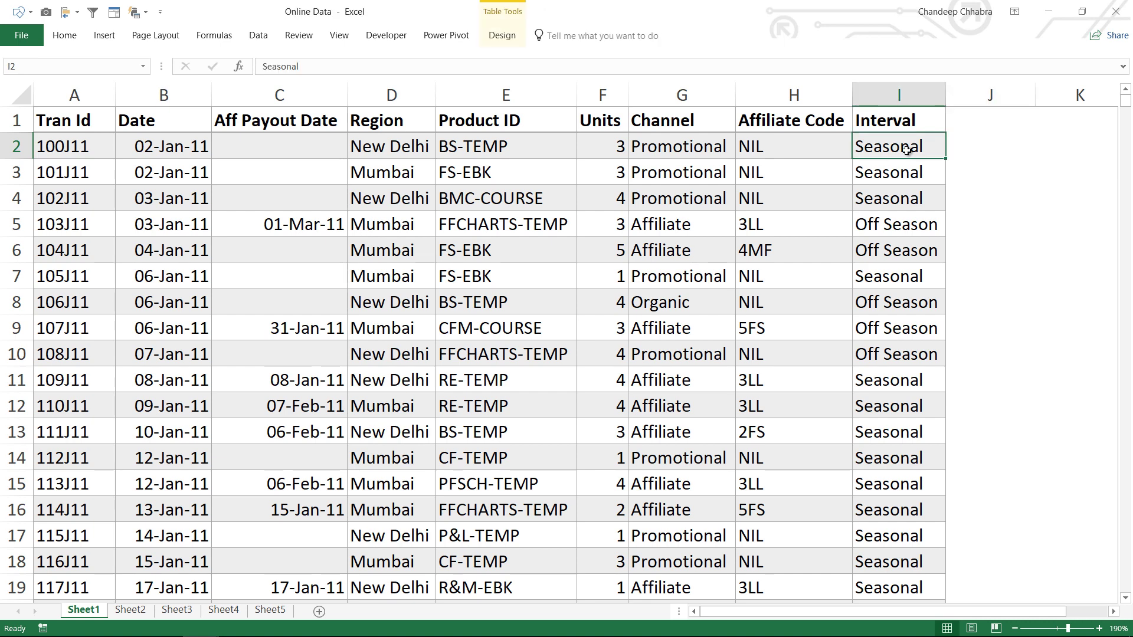
- Switch to Power BI Desktop and relate Product ID in Sales to Product Code in Products
{"action": "key", "text": "alt+Tab"}
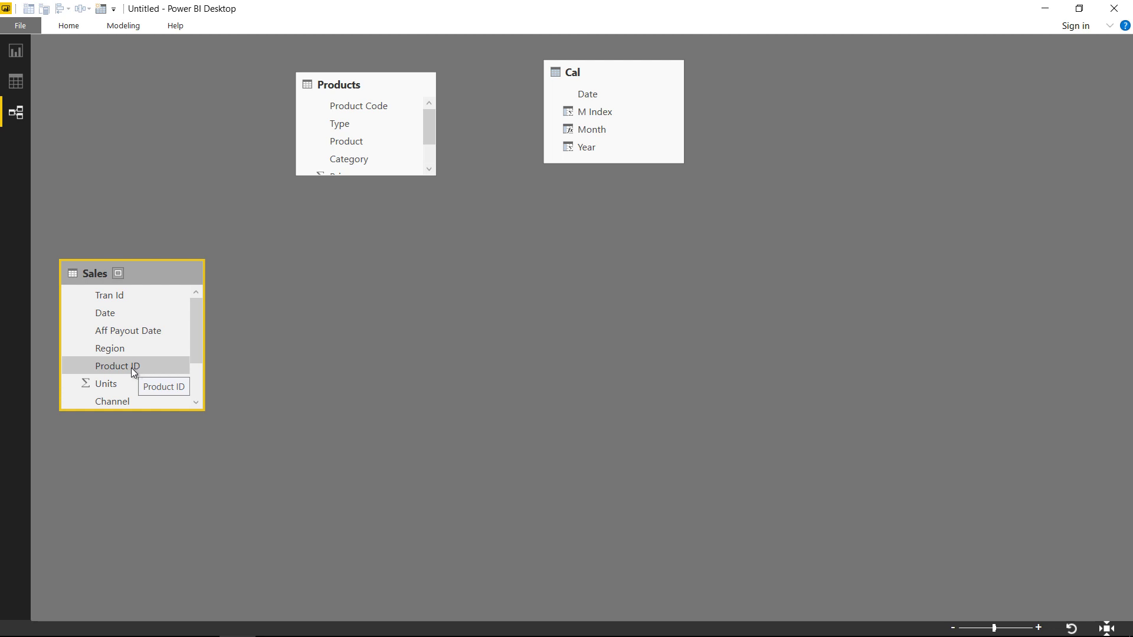
{"action": "left_click_drag", "start_coordinate": [133, 370], "coordinate": [353, 107]}
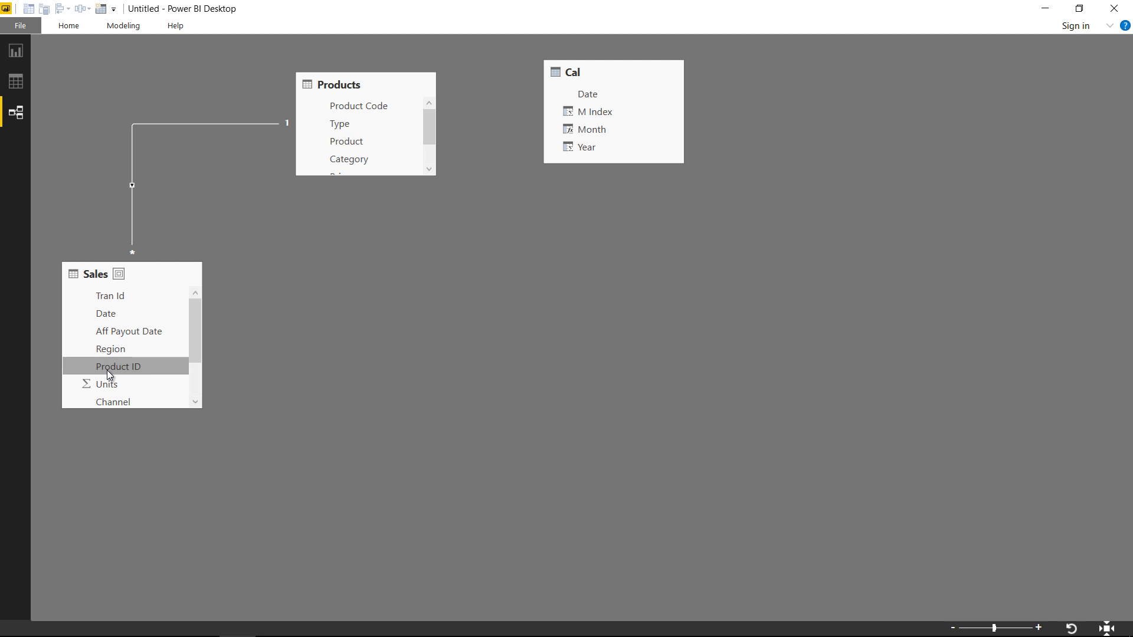
- Switch to the sales data in Excel and compare the Date and Aff Payout Date columns, including the row 5 affiliate sale
{"action": "key", "text": "alt+Tab"}
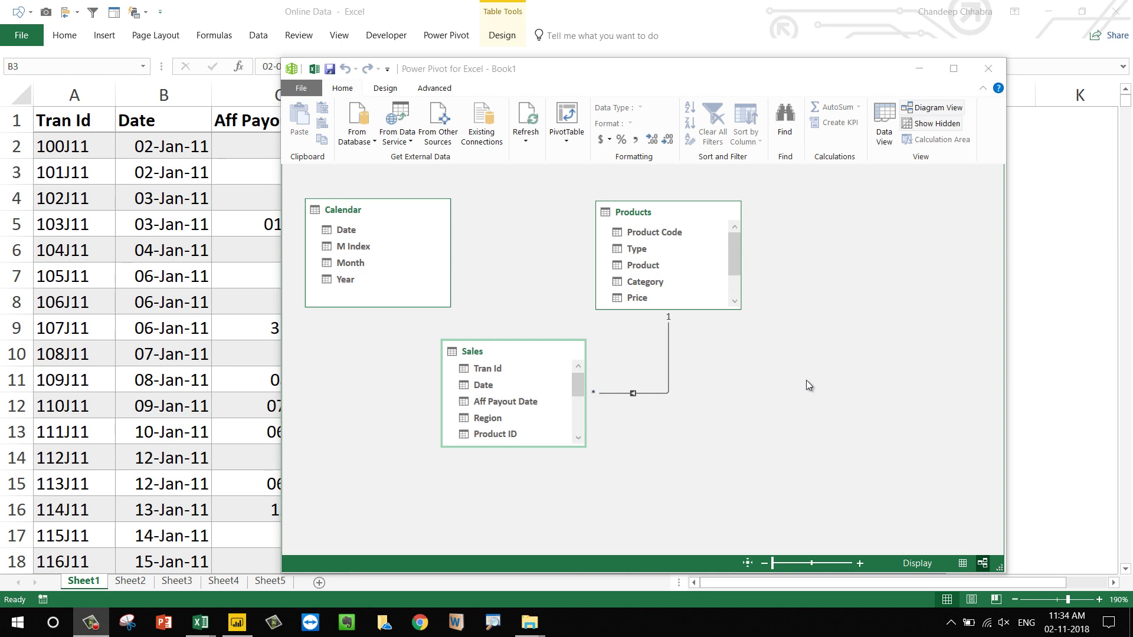
{"action": "left_click", "coordinate": [181, 183]}
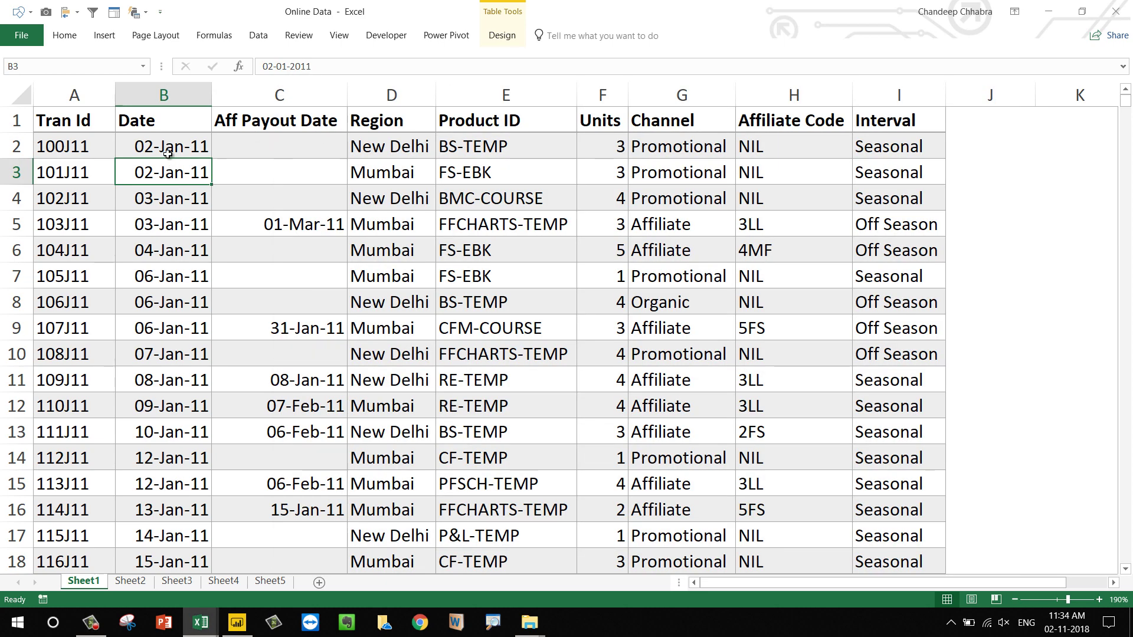
{"action": "left_click", "coordinate": [176, 95]}
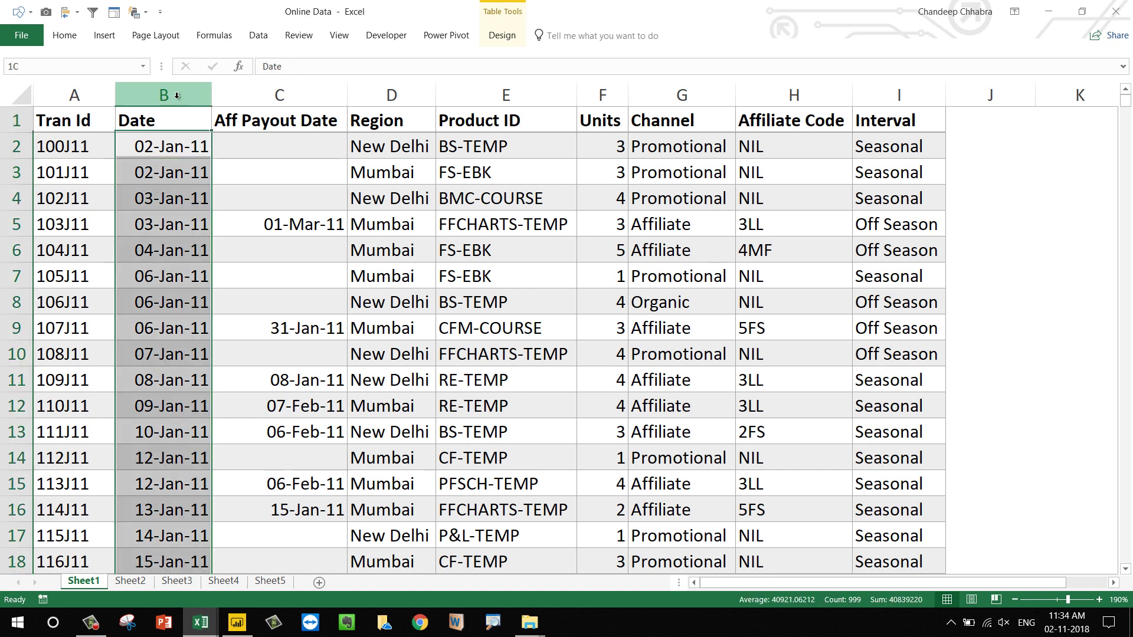
{"action": "left_click", "coordinate": [287, 96]}
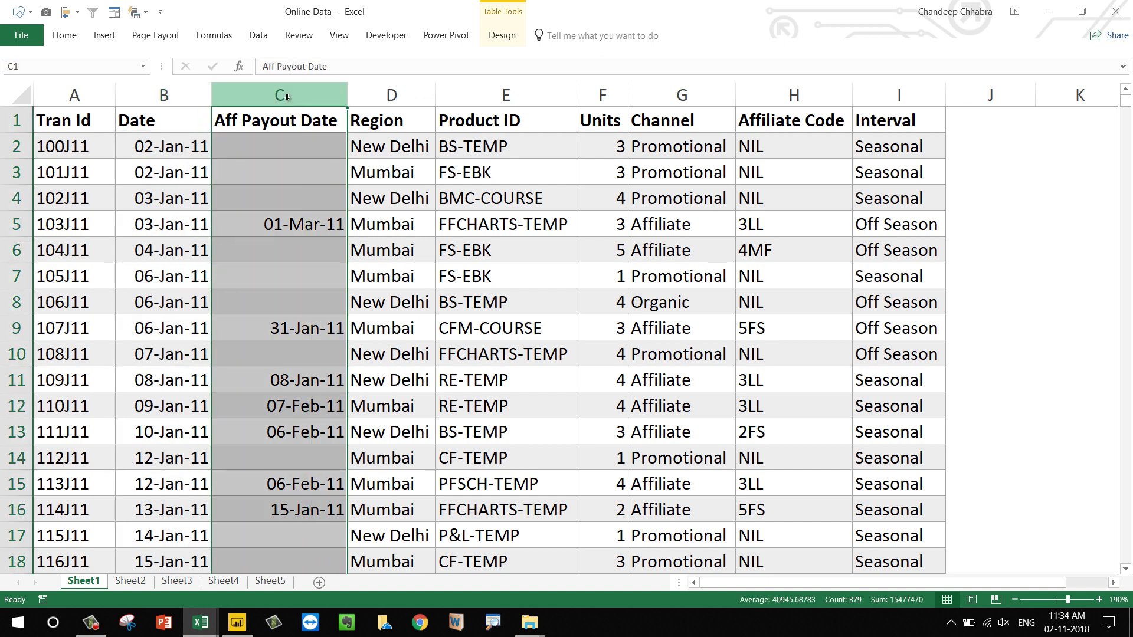
{"action": "left_click", "coordinate": [669, 226]}
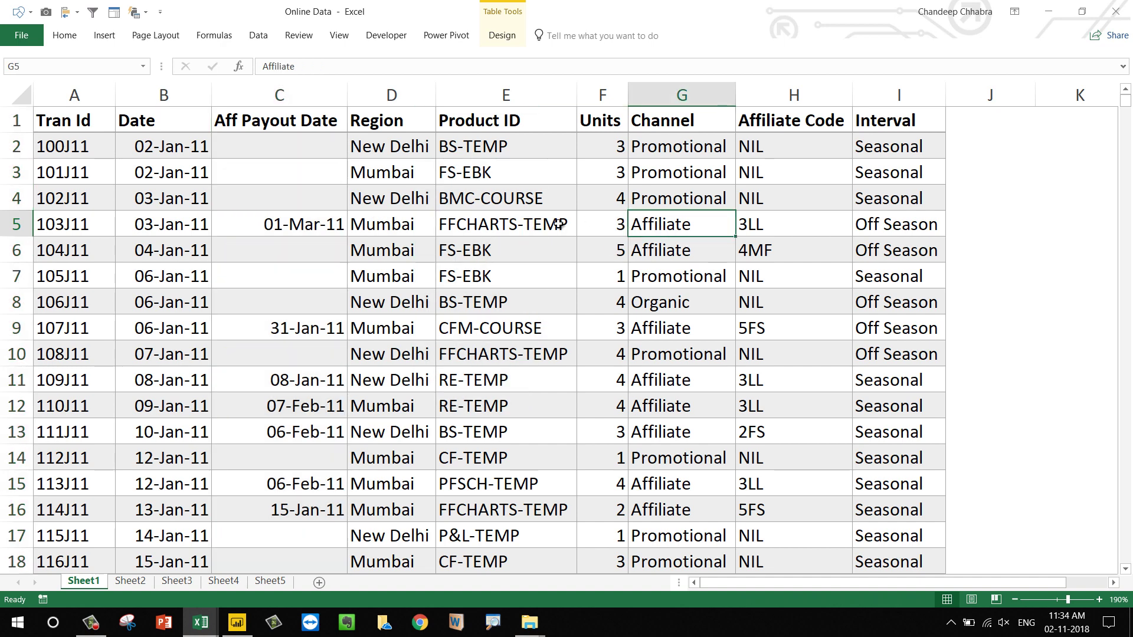
{"action": "left_click", "coordinate": [177, 224]}
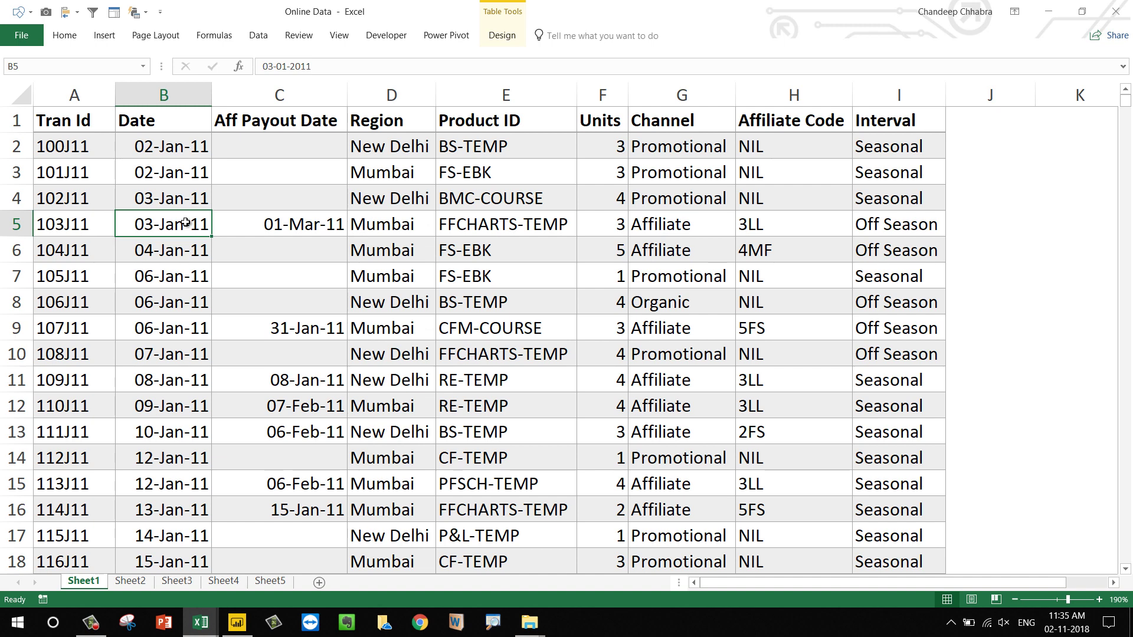
{"action": "left_click", "coordinate": [300, 223]}
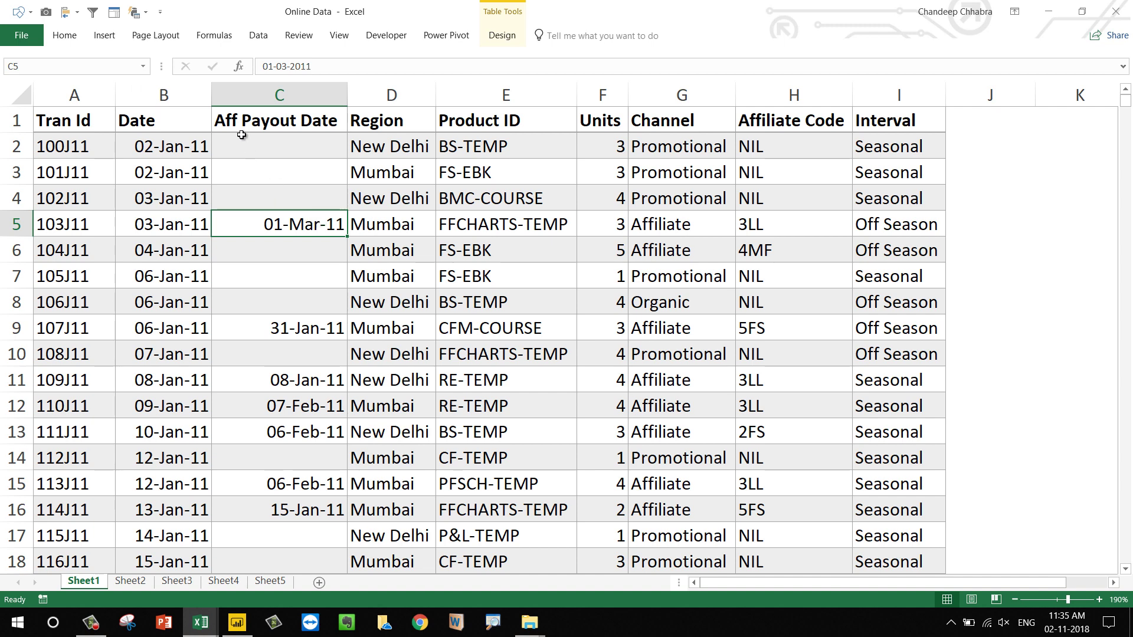
{"action": "left_click", "coordinate": [155, 92]}
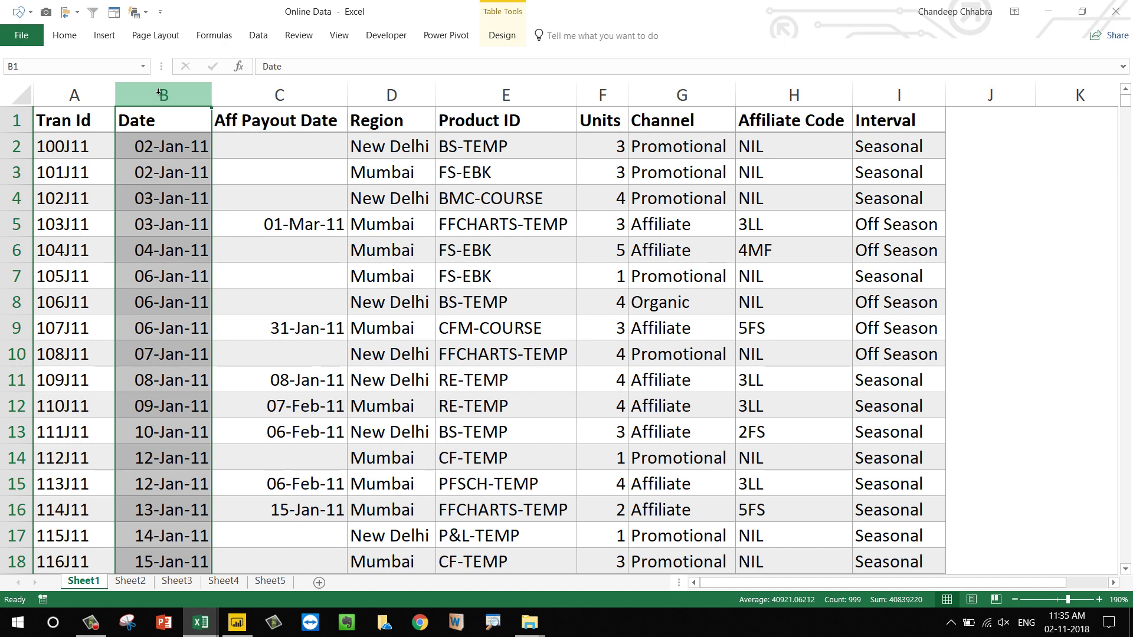
{"action": "left_click", "coordinate": [300, 92]}
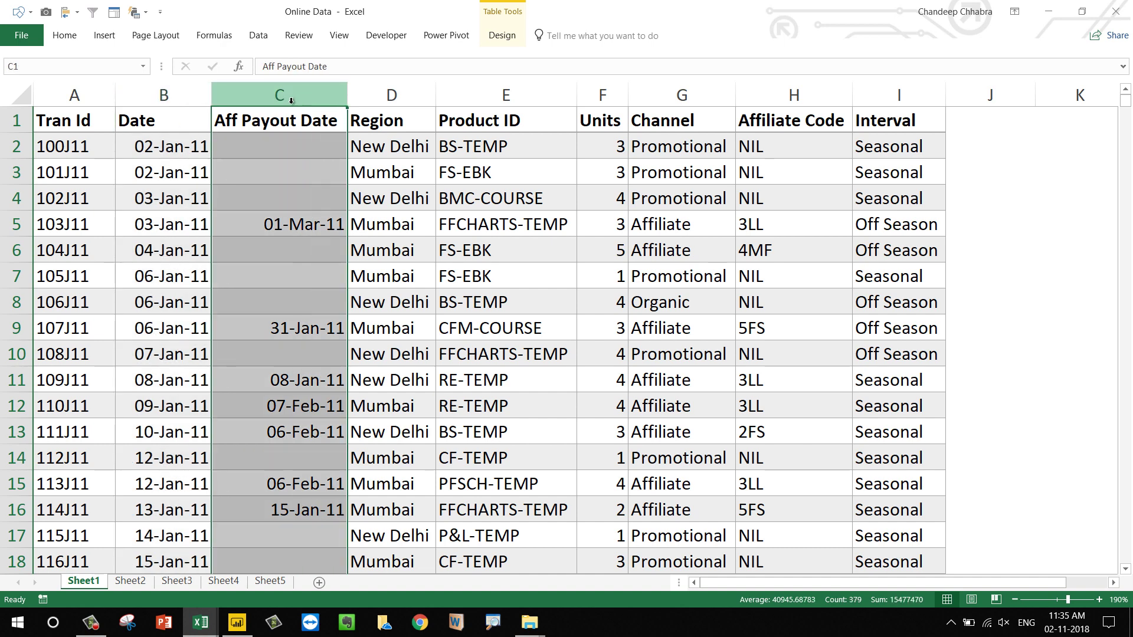
{"action": "left_click", "coordinate": [180, 96]}
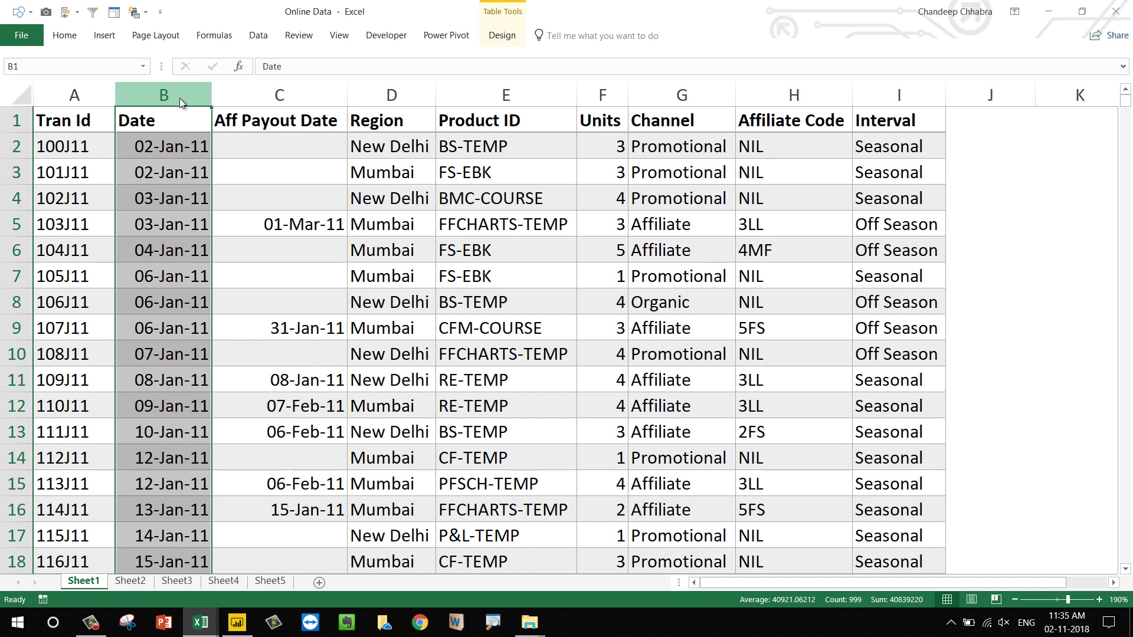
- Switch to Power Pivot and relate both Date and Aff Payout Date in Sales to Date in Calendar
{"action": "key", "text": "alt+Tab"}
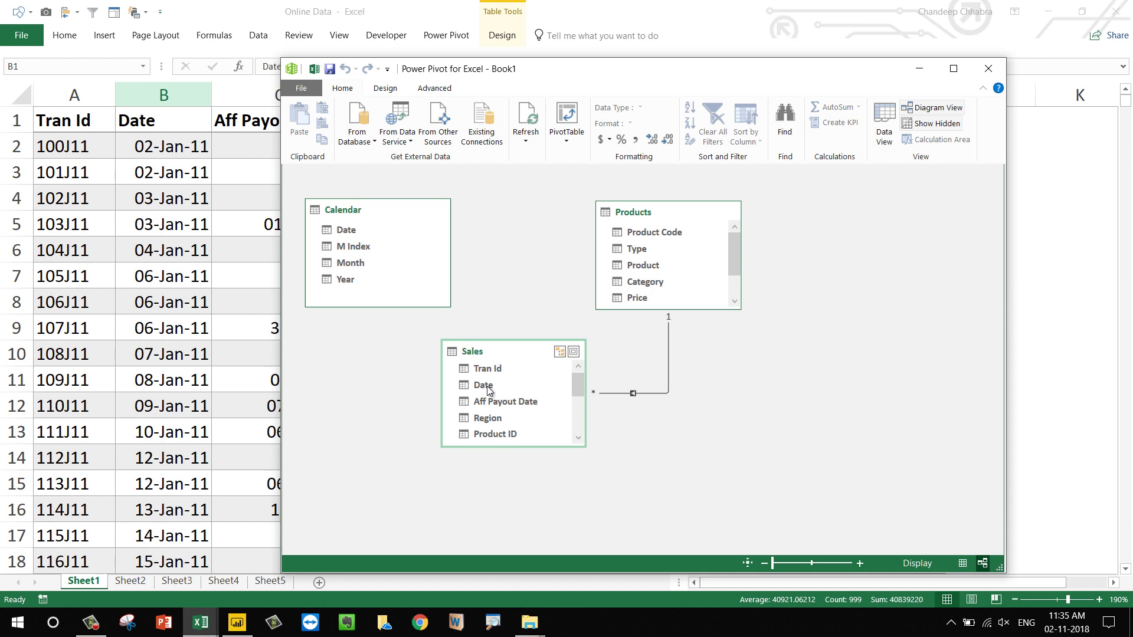
{"action": "left_click_drag", "start_coordinate": [487, 390], "coordinate": [357, 230]}
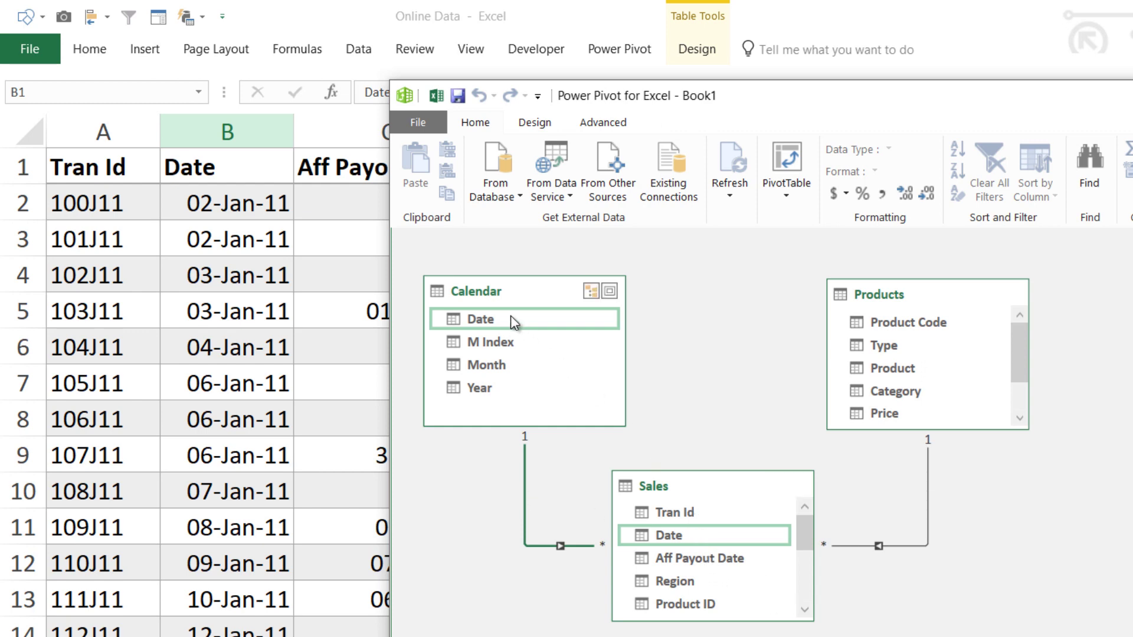
{"action": "left_click_drag", "start_coordinate": [703, 558], "coordinate": [506, 321]}
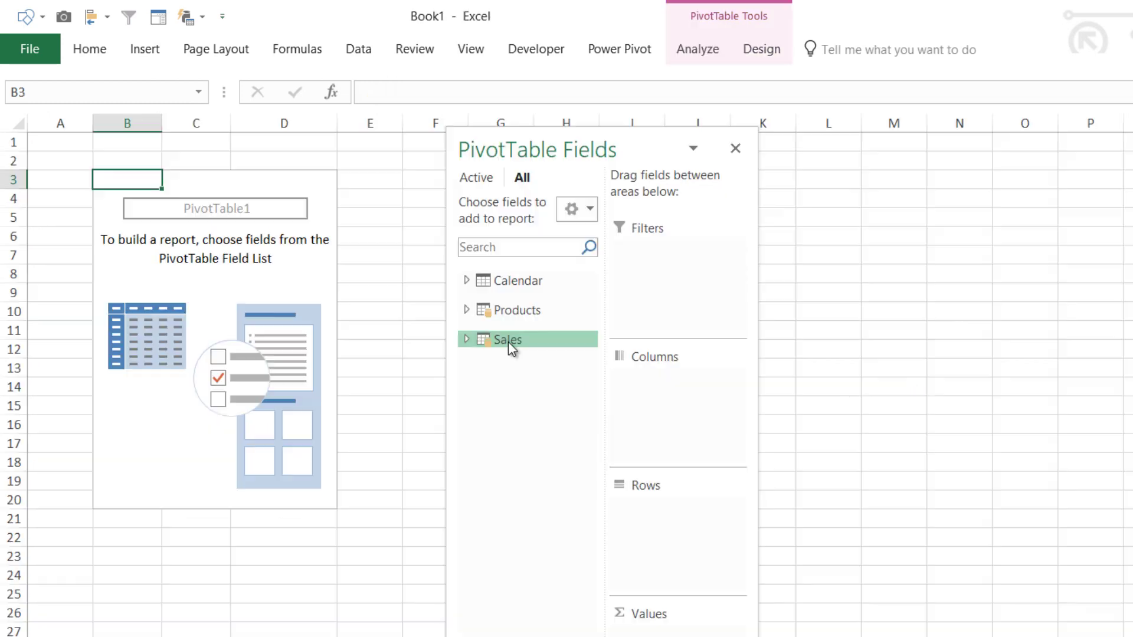
- Add the Commission Earned and Commission Paid measures from Sales as values of the empty PivotTable in Book1, widening the field list
{"action": "left_click", "coordinate": [509, 342]}
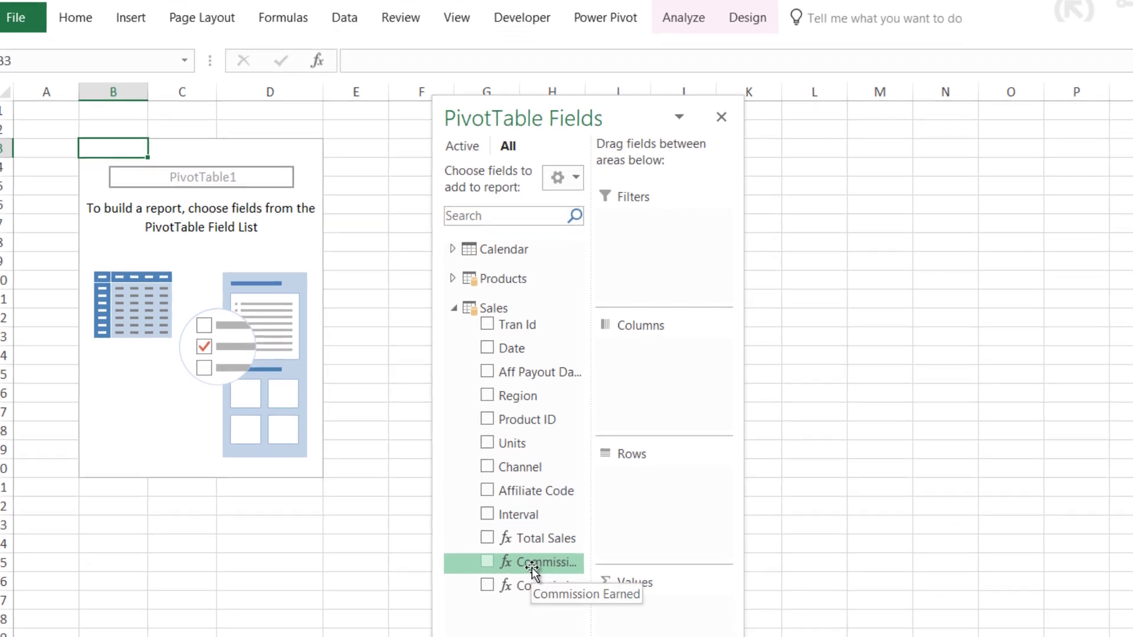
{"action": "left_click_drag", "start_coordinate": [620, 547], "coordinate": [677, 551]}
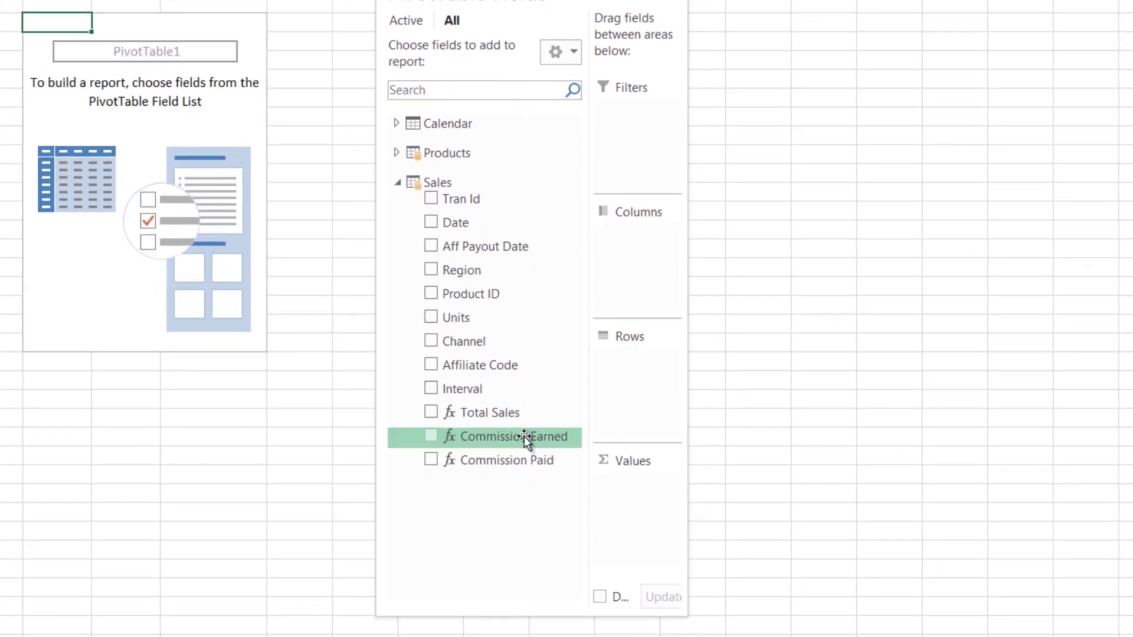
{"action": "left_click_drag", "start_coordinate": [531, 445], "coordinate": [629, 507]}
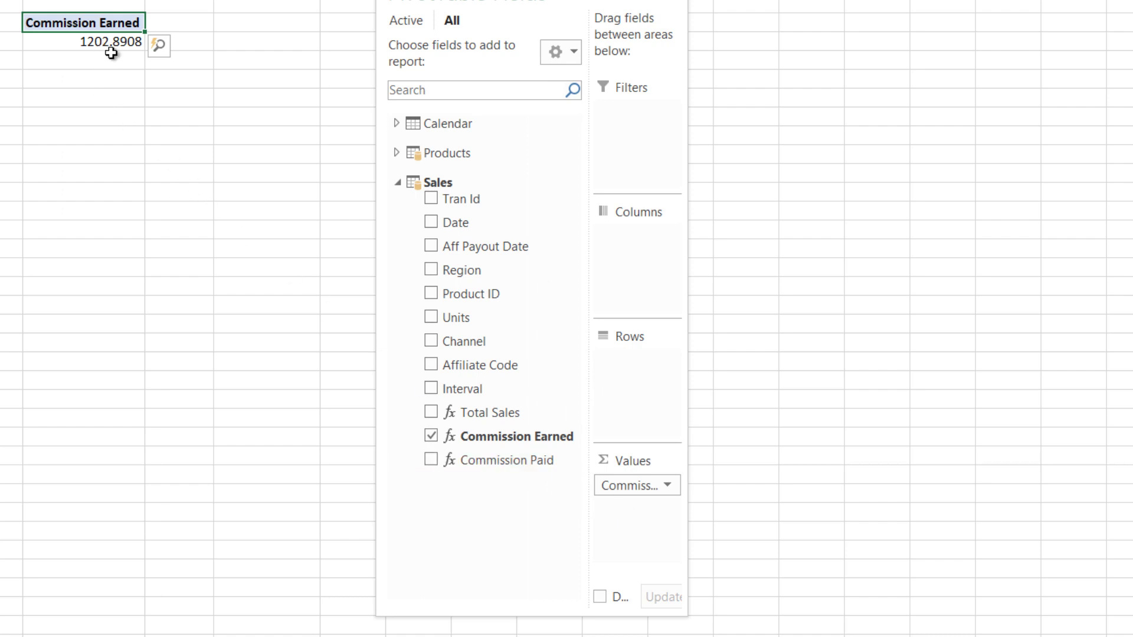
{"action": "left_click_drag", "start_coordinate": [505, 466], "coordinate": [639, 522]}
- Group the PivotTable rows by Year and Month from Calendar, with Year above Month, and move the field list clear of the table
{"action": "left_click", "coordinate": [476, 123]}
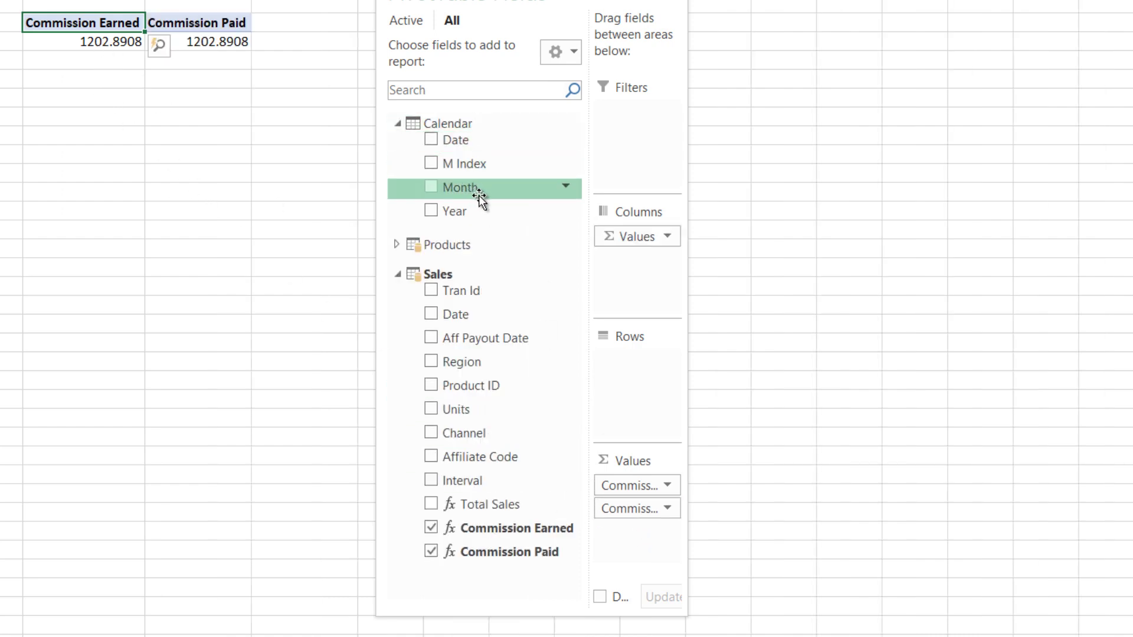
{"action": "left_click_drag", "start_coordinate": [477, 188], "coordinate": [630, 368]}
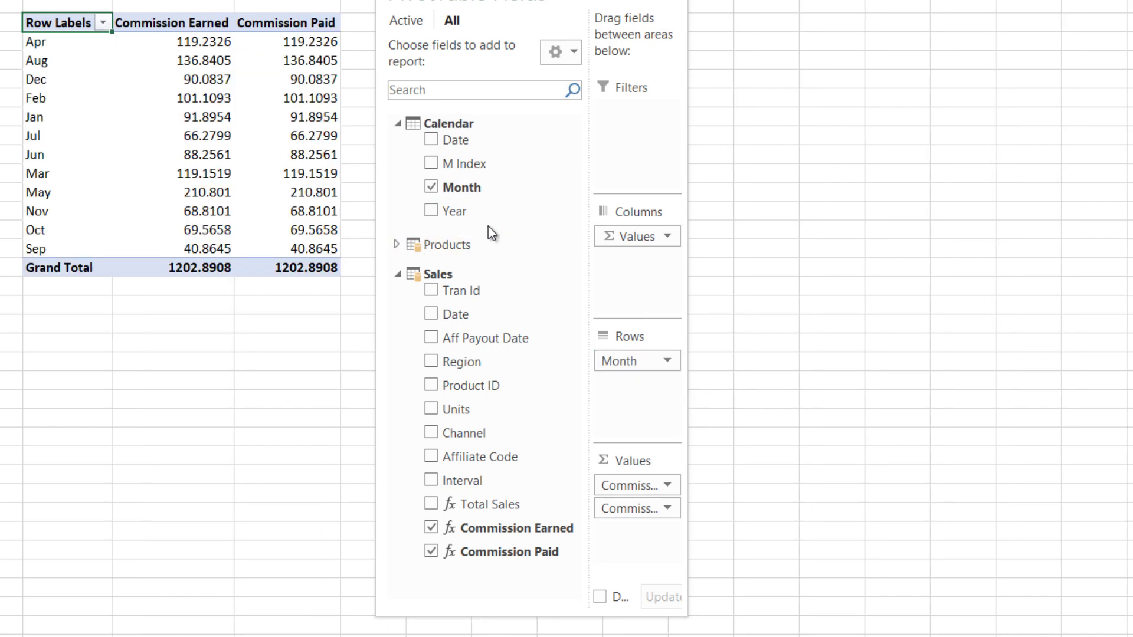
{"action": "left_click_drag", "start_coordinate": [488, 221], "coordinate": [640, 354]}
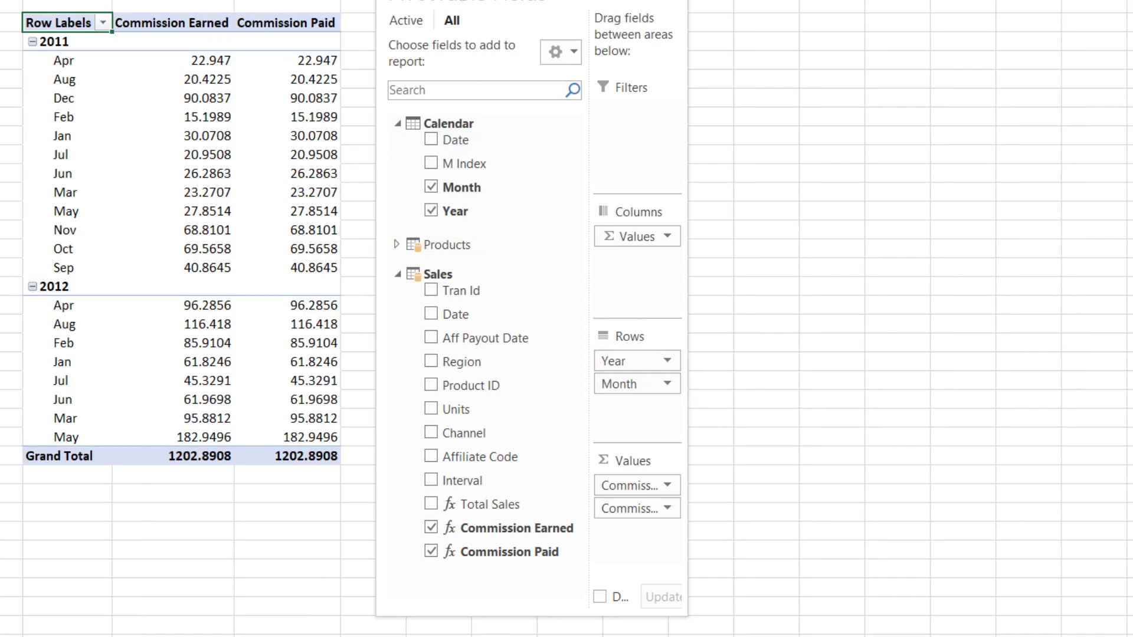
{"action": "left_click_drag", "start_coordinate": [464, 5], "coordinate": [551, 15]}
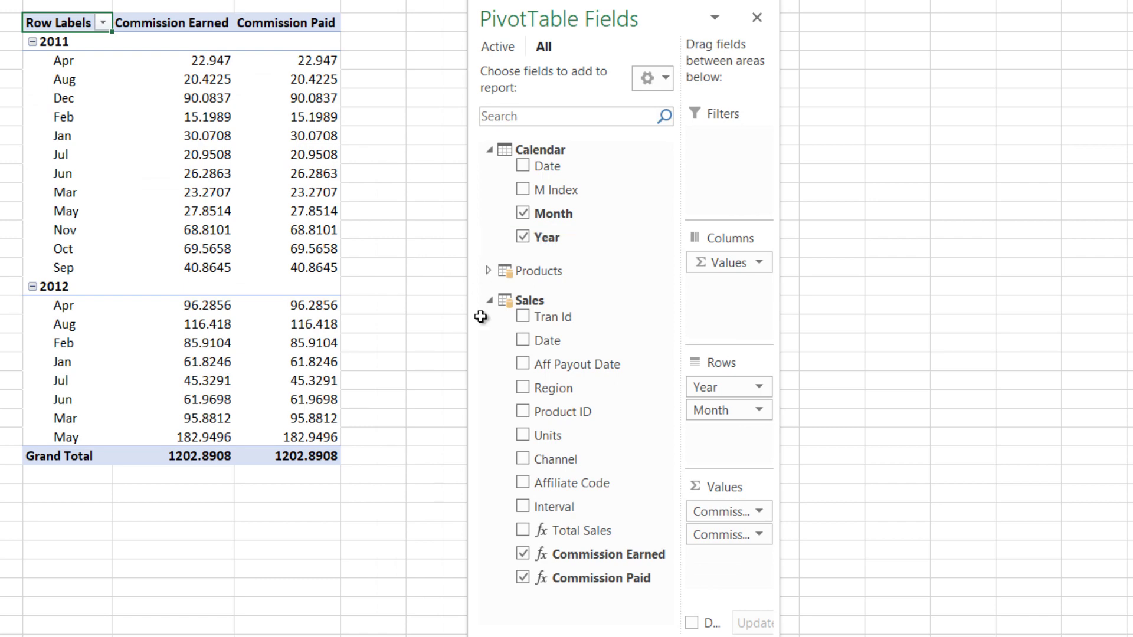
- Edit the Commission Paid measure, adding a USERELATIONSHIP filter after the Affiliate condition with 'Calendar'[Date] as its first column
{"action": "right_click", "coordinate": [608, 586]}
{"action": "left_click", "coordinate": [672, 407]}
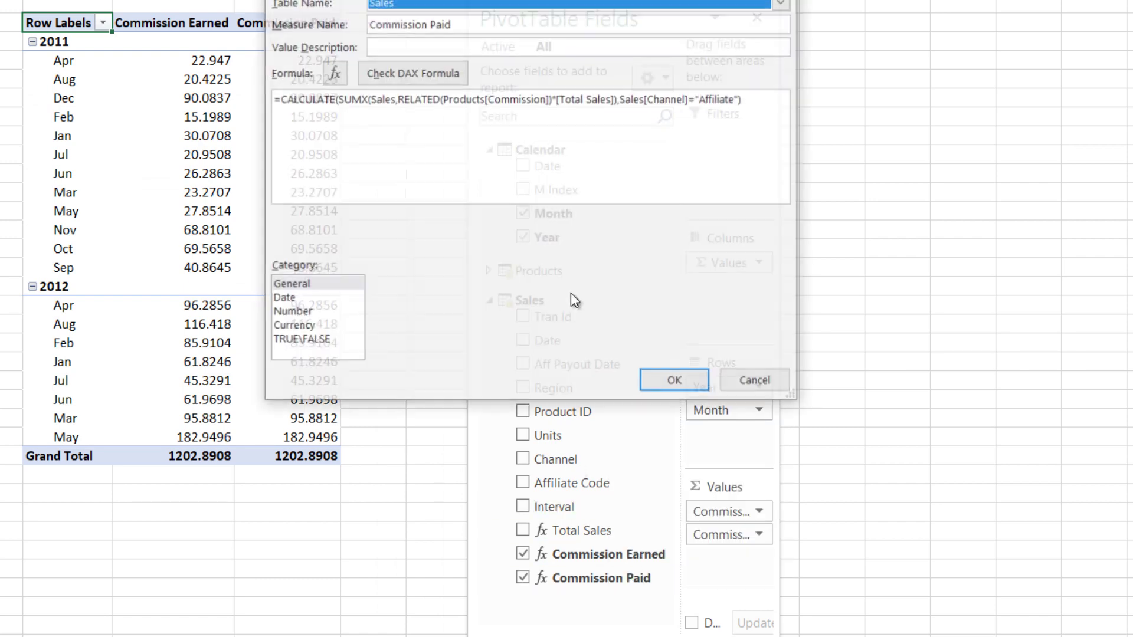
{"action": "scroll", "coordinate": [400, 144], "scroll_direction": "up", "scroll_amount": 3, "text": "ctrl"}
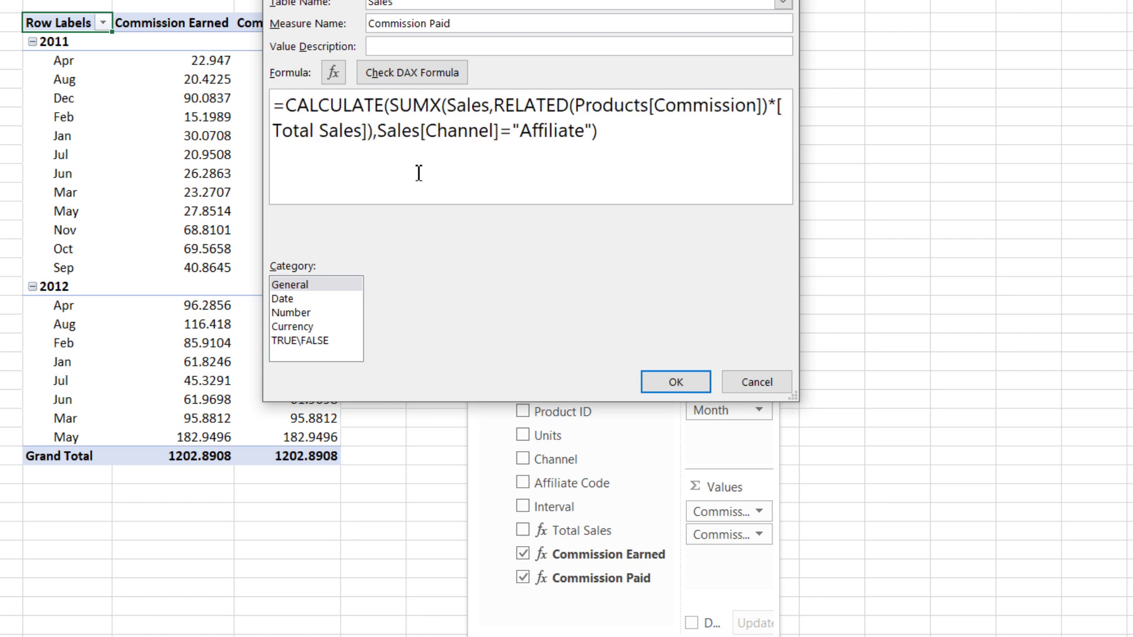
{"action": "key", "text": "Down"}
{"action": "key", "text": "ctrl+Right"}
{"action": "key", "text": "ctrl+Right"}
{"action": "key", "text": "Right"}
{"action": "type", "text": ","}
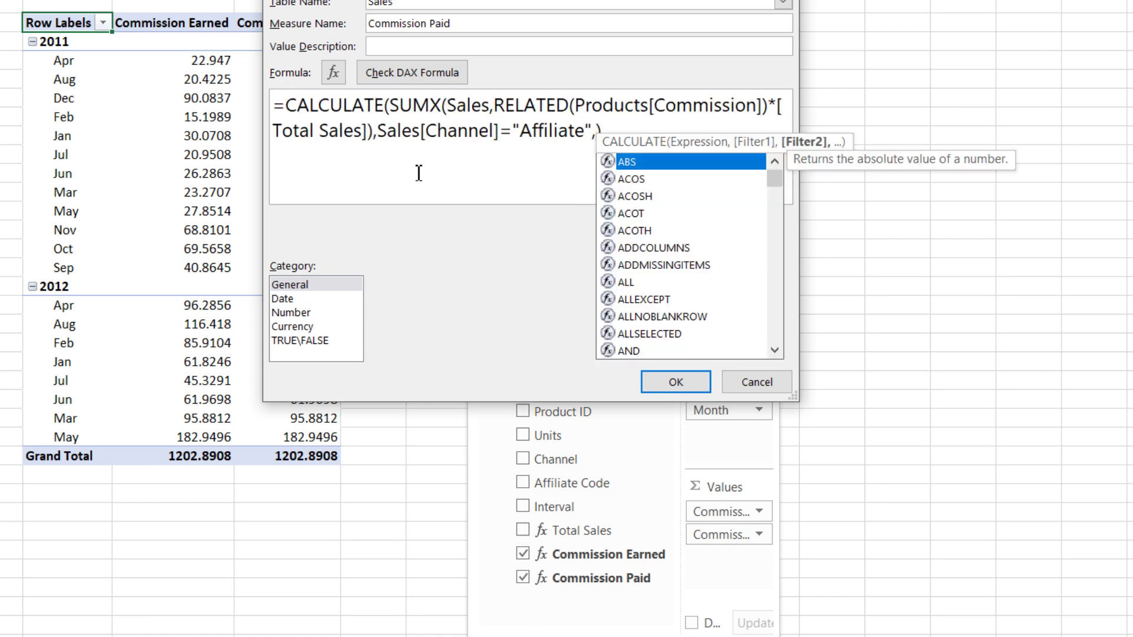
{"action": "type", "text": "us"}
{"action": "key", "text": "Tab"}
{"action": "type", "text": "ca"}
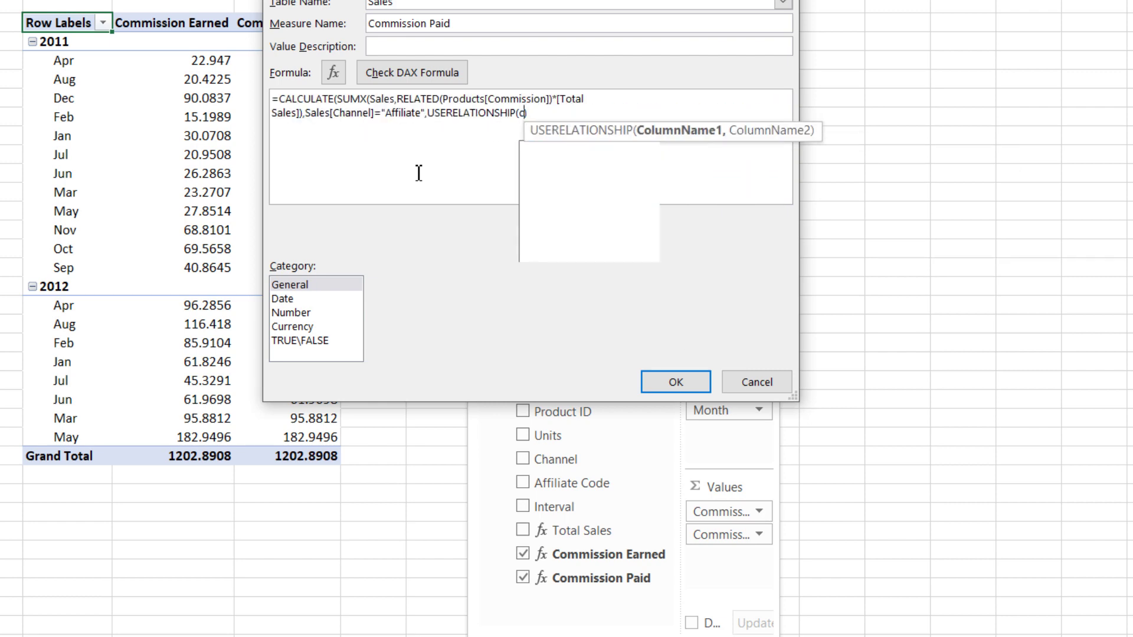
{"action": "key", "text": "Tab"}
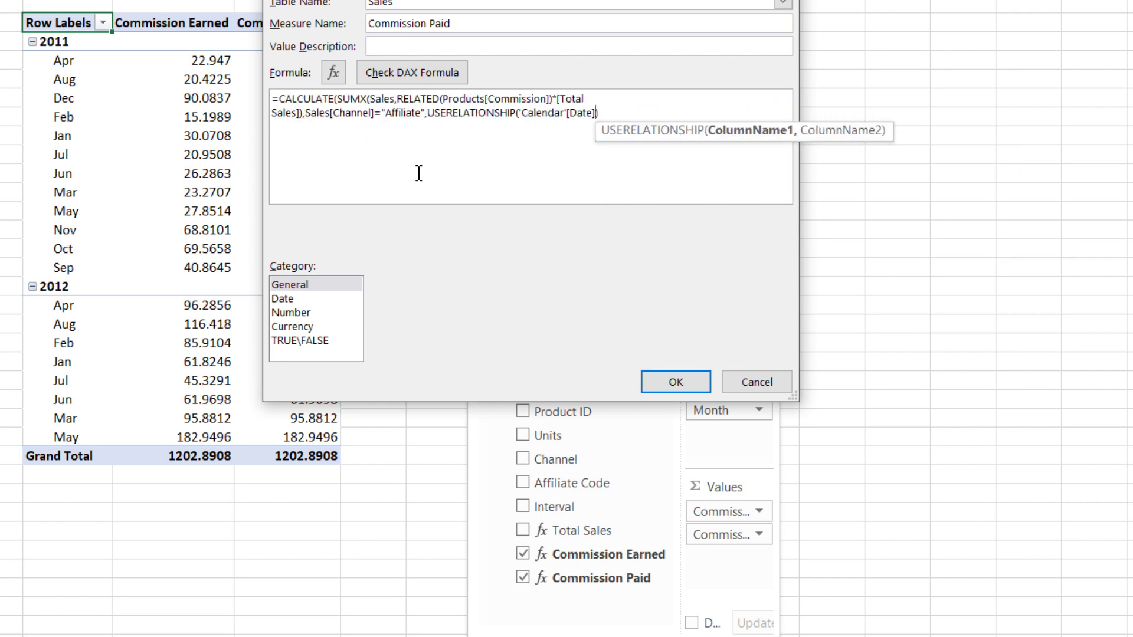
- Complete the USERELATIONSHIP filter with Sales[Aff Payout Date] as its second column, close the CALCULATE formula, check it and save the Commission Paid measure
{"action": "type", "text": ",sa"}
{"action": "key", "text": "Down"}
{"action": "key", "text": "Up"}
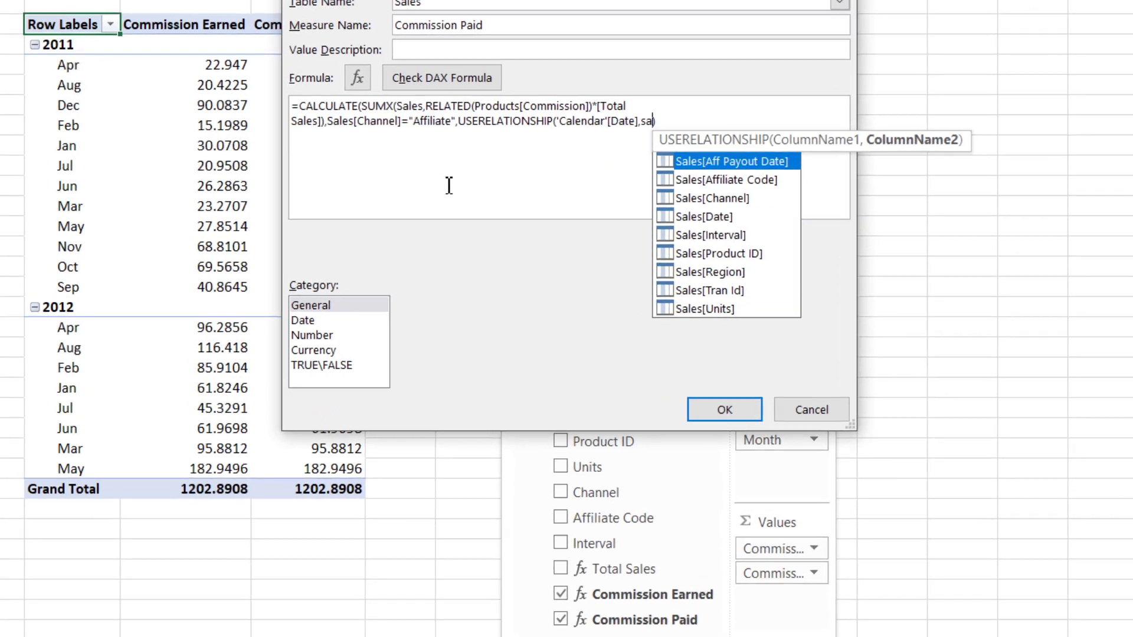
{"action": "key", "text": "Tab"}
{"action": "type", "text": ")"}
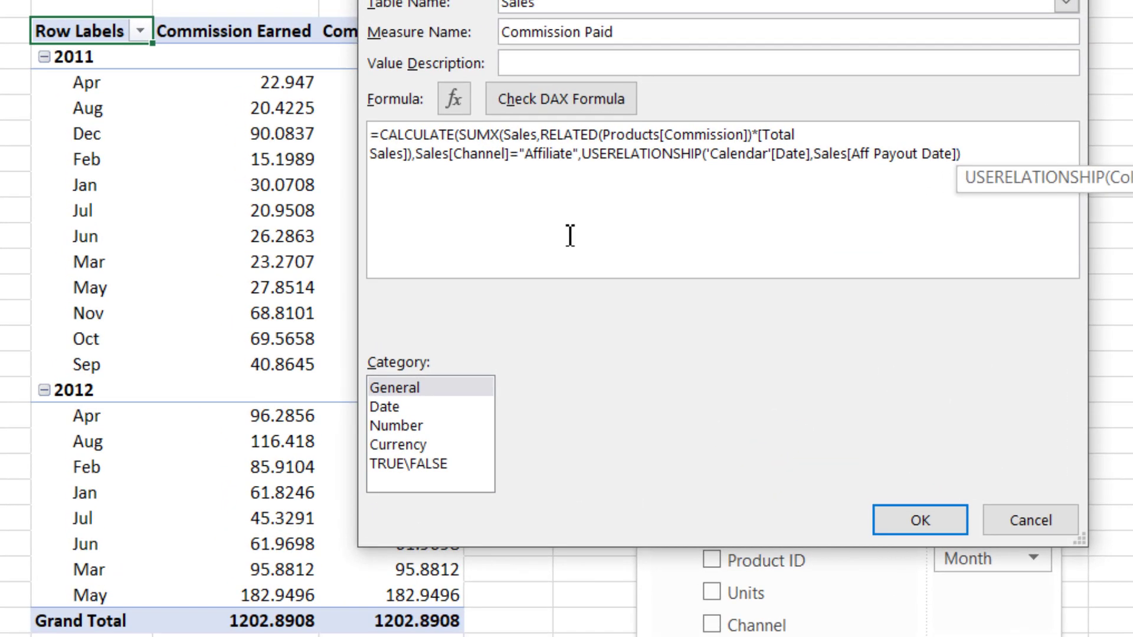
{"action": "type", "text": ")"}
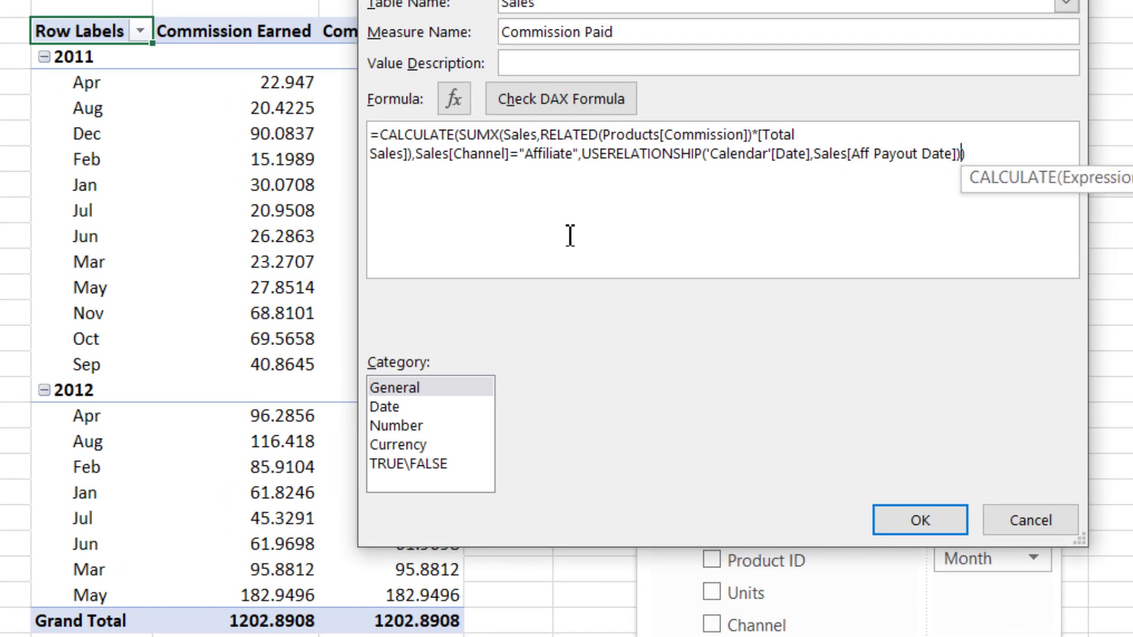
{"action": "left_click", "coordinate": [576, 101]}
{"action": "left_click", "coordinate": [920, 520]}
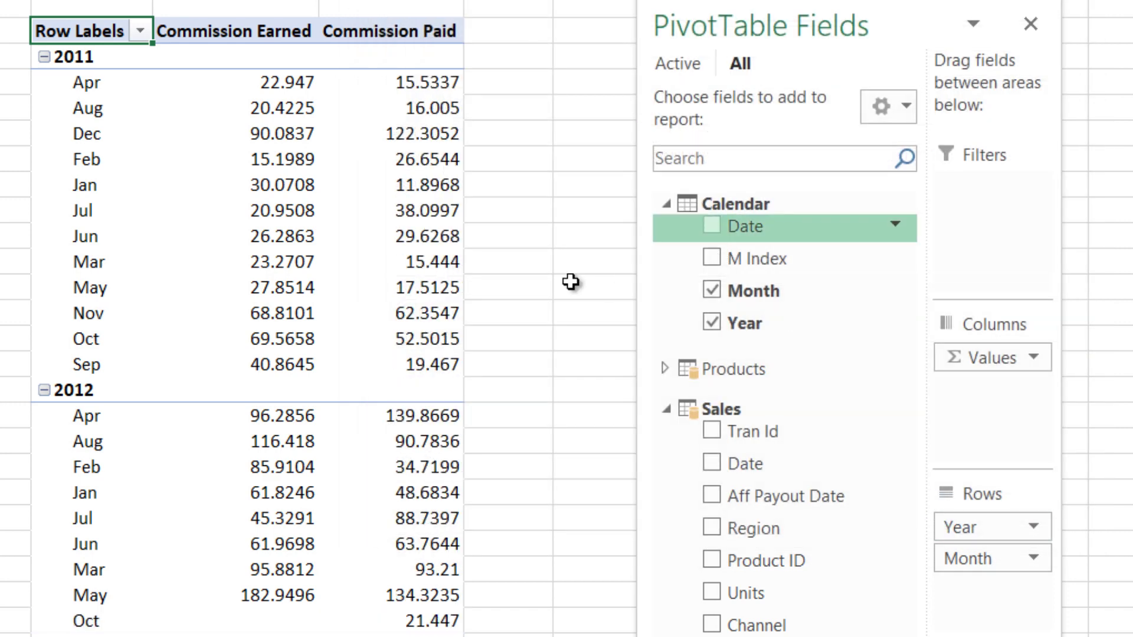
- Compare Commission Earned with Commission Paid for Apr, Aug and Dec 2011, and review the table relationships in the Power Pivot diagram
{"action": "left_click", "coordinate": [272, 86]}
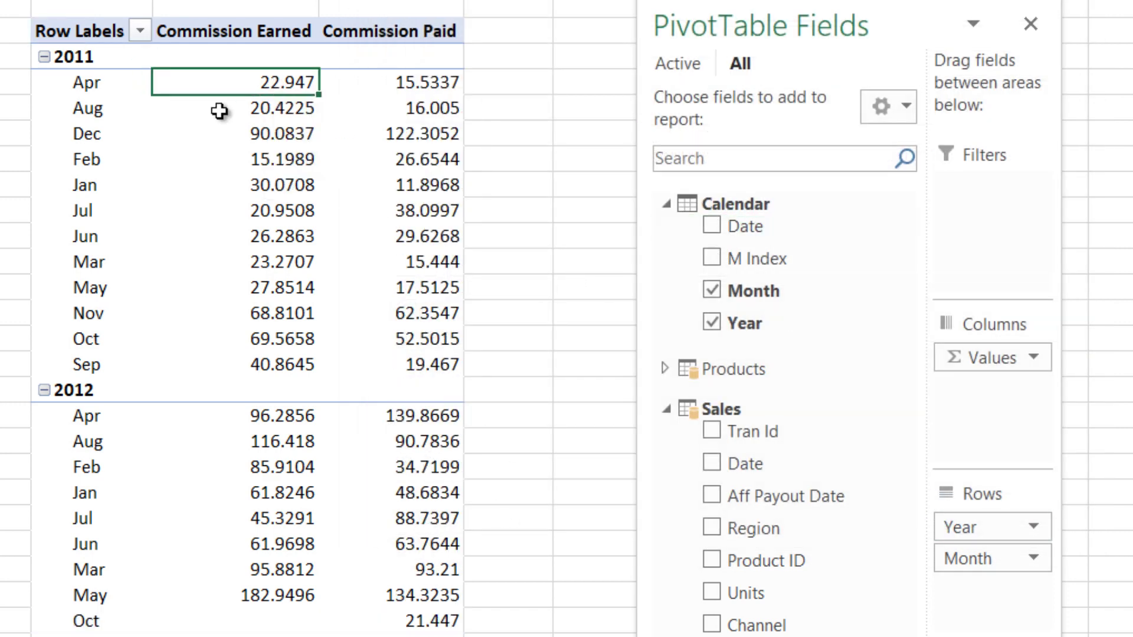
{"action": "left_click", "coordinate": [96, 87]}
{"action": "left_click_drag", "start_coordinate": [99, 104], "coordinate": [112, 278]}
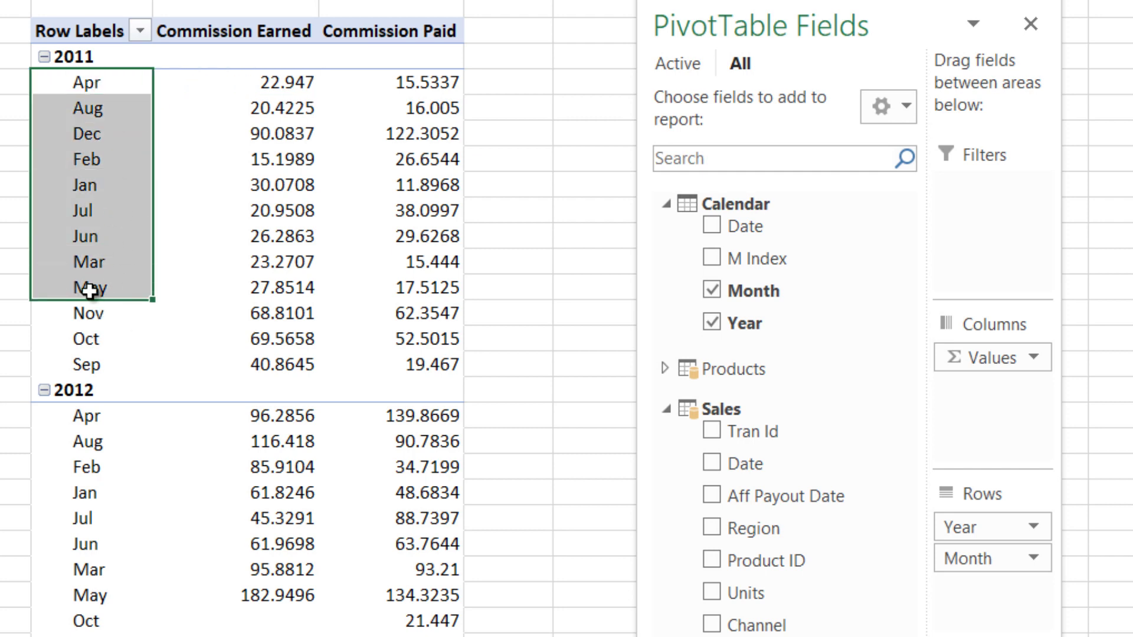
{"action": "left_click", "coordinate": [109, 130]}
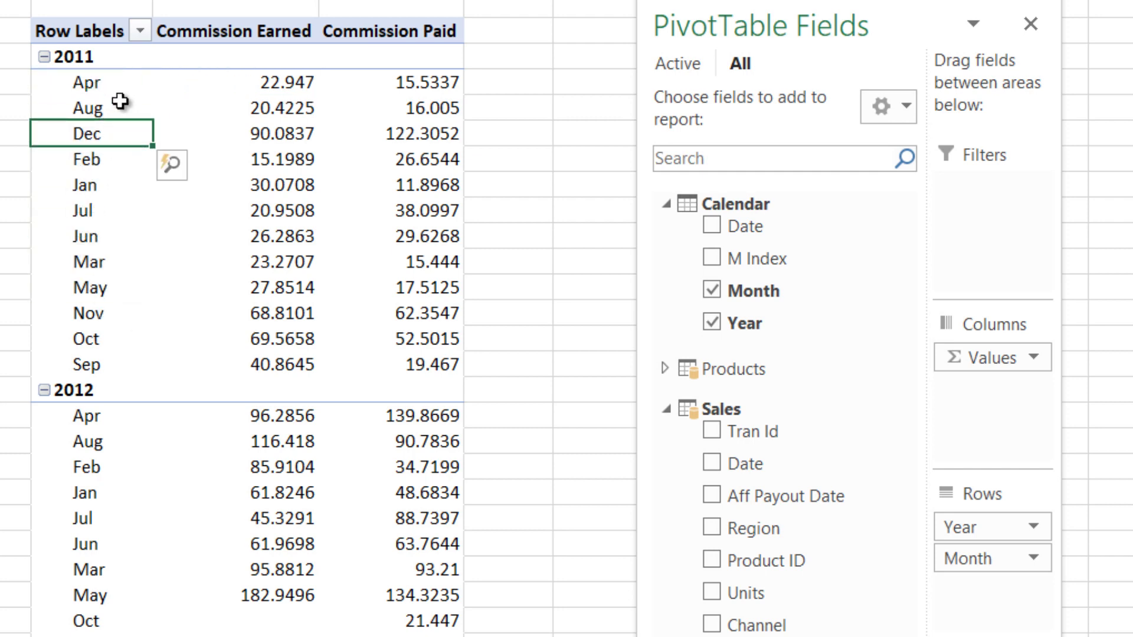
{"action": "left_click", "coordinate": [286, 83]}
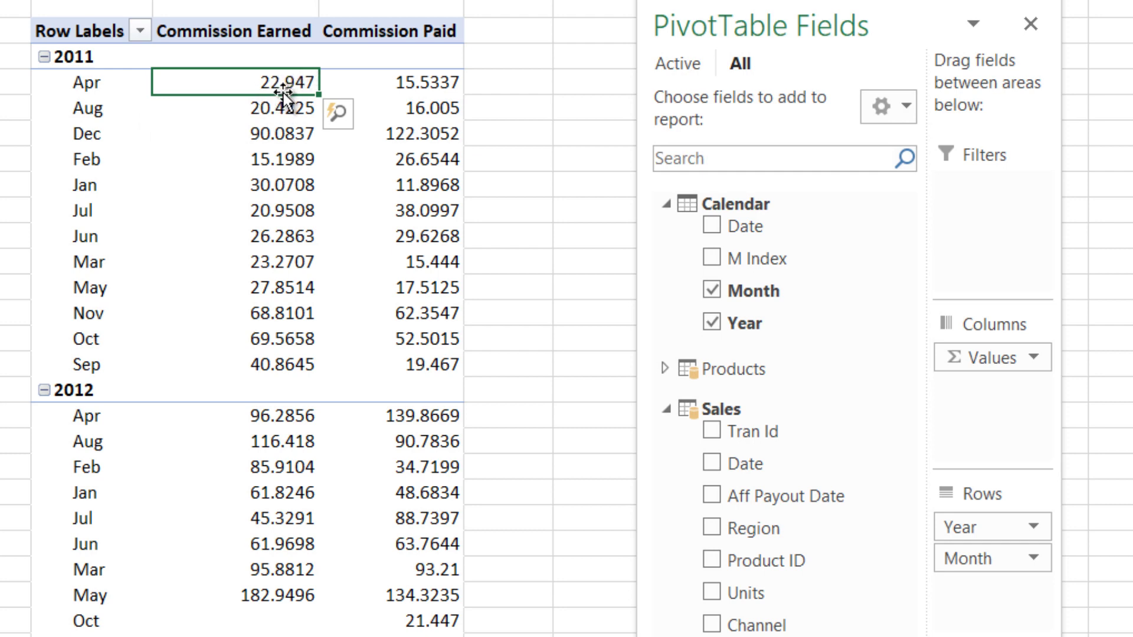
{"action": "left_click", "coordinate": [437, 88]}
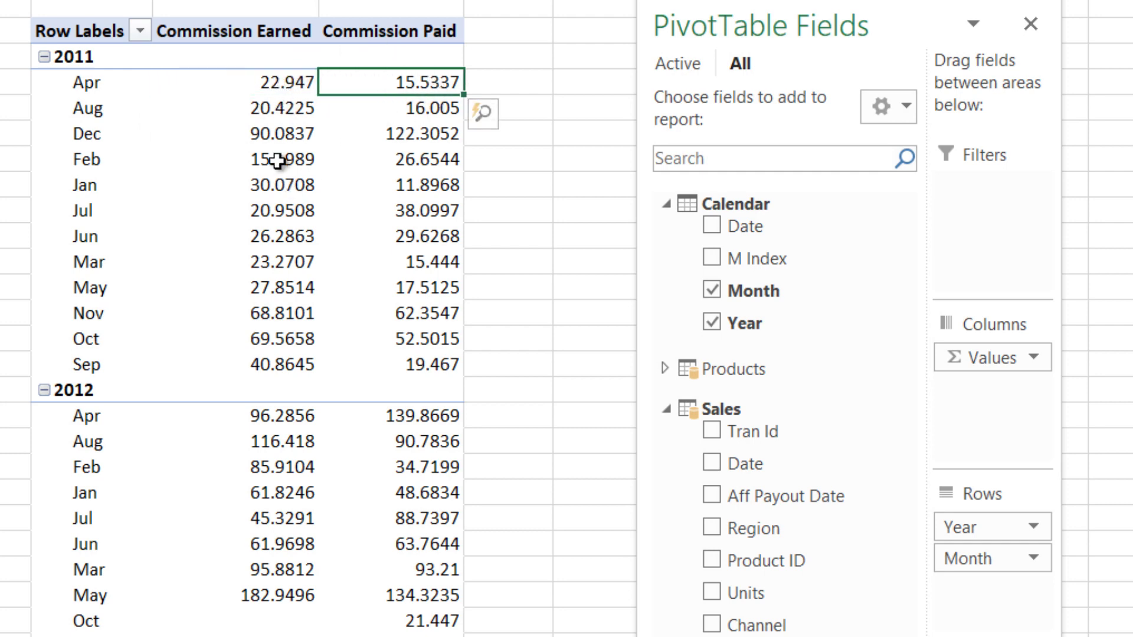
{"action": "left_click", "coordinate": [275, 113]}
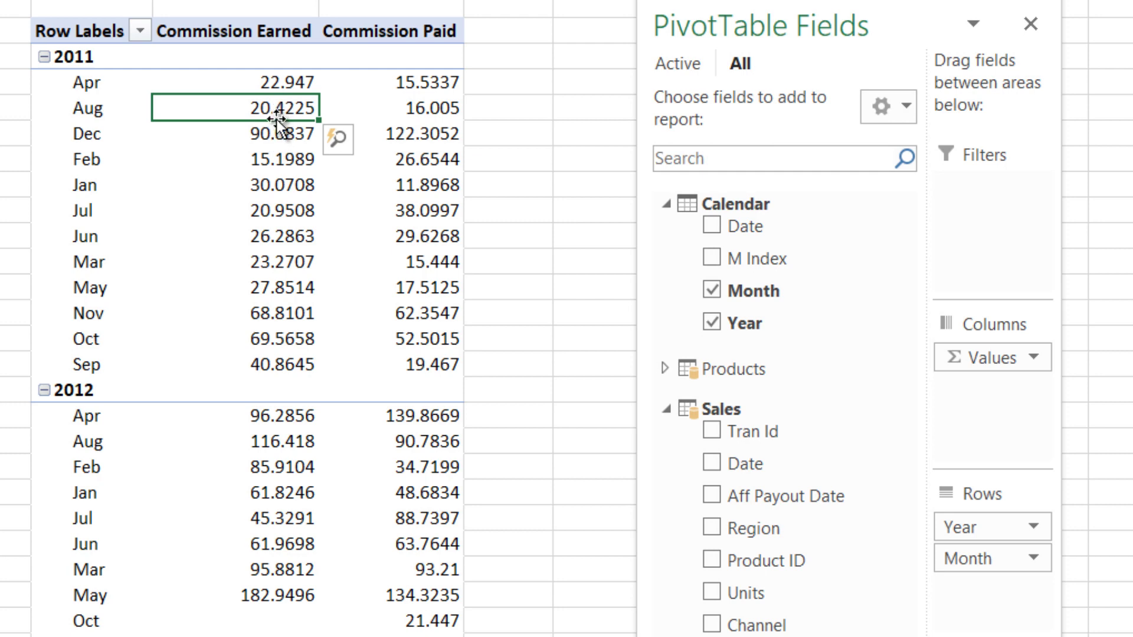
{"action": "left_click", "coordinate": [399, 113]}
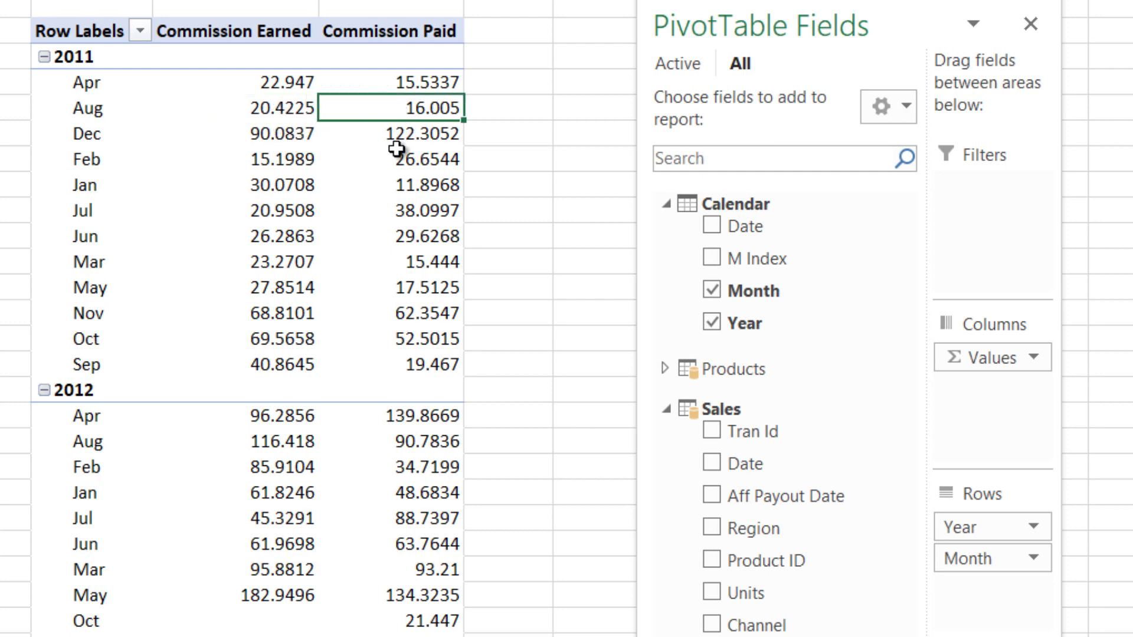
{"action": "left_click", "coordinate": [278, 141]}
{"action": "left_click", "coordinate": [440, 134]}
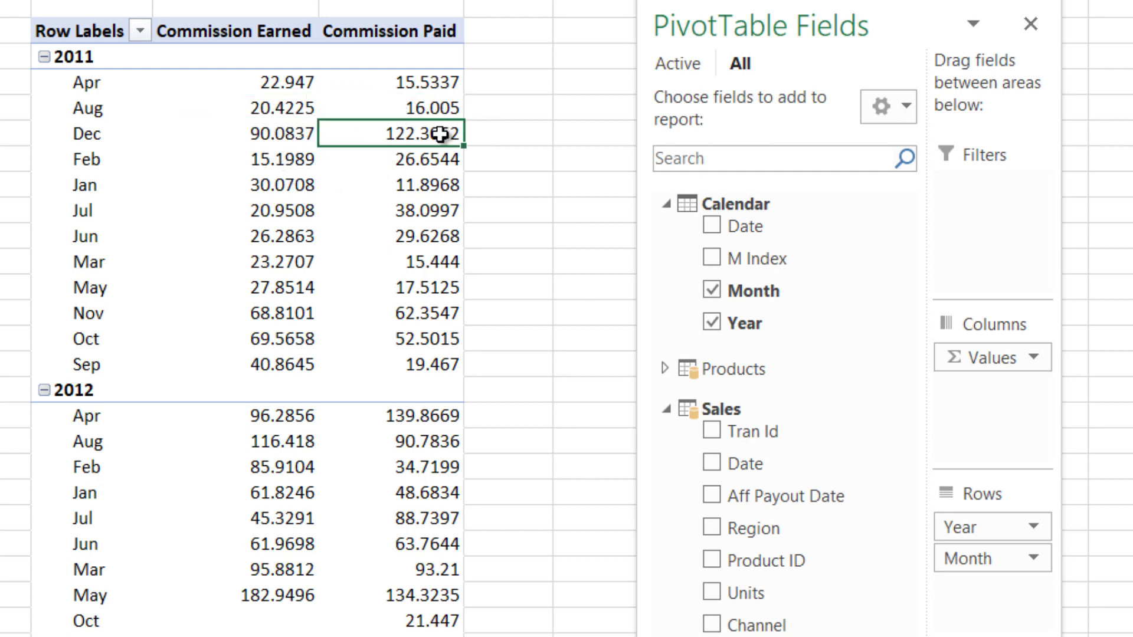
{"action": "mouse_move", "coordinate": [440, 135]}
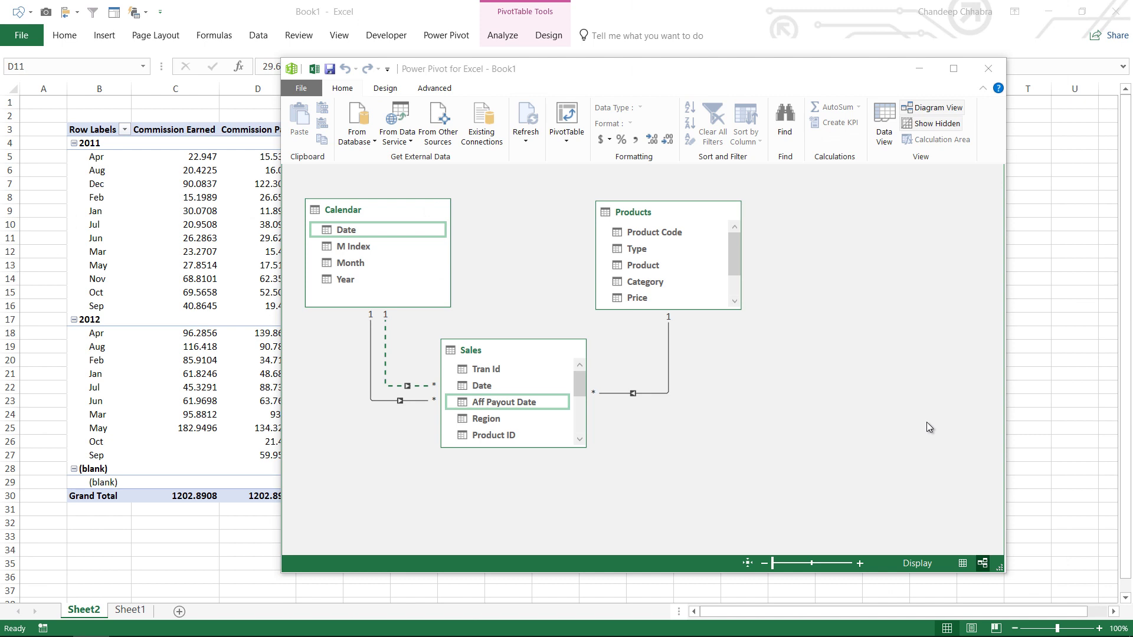
{"action": "mouse_move", "coordinate": [698, 249]}
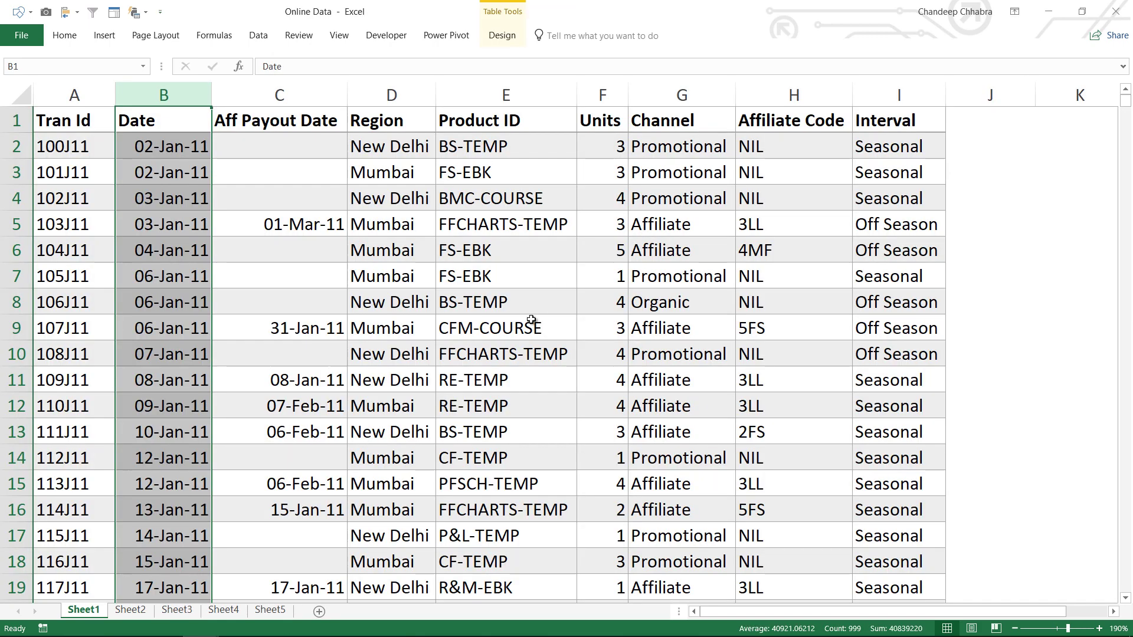
- In Sheet2 of the Online Data workbook, duplicate the BMC-COURSE product record into row 14, from Product Code through Commission
{"action": "left_click", "coordinate": [130, 611]}
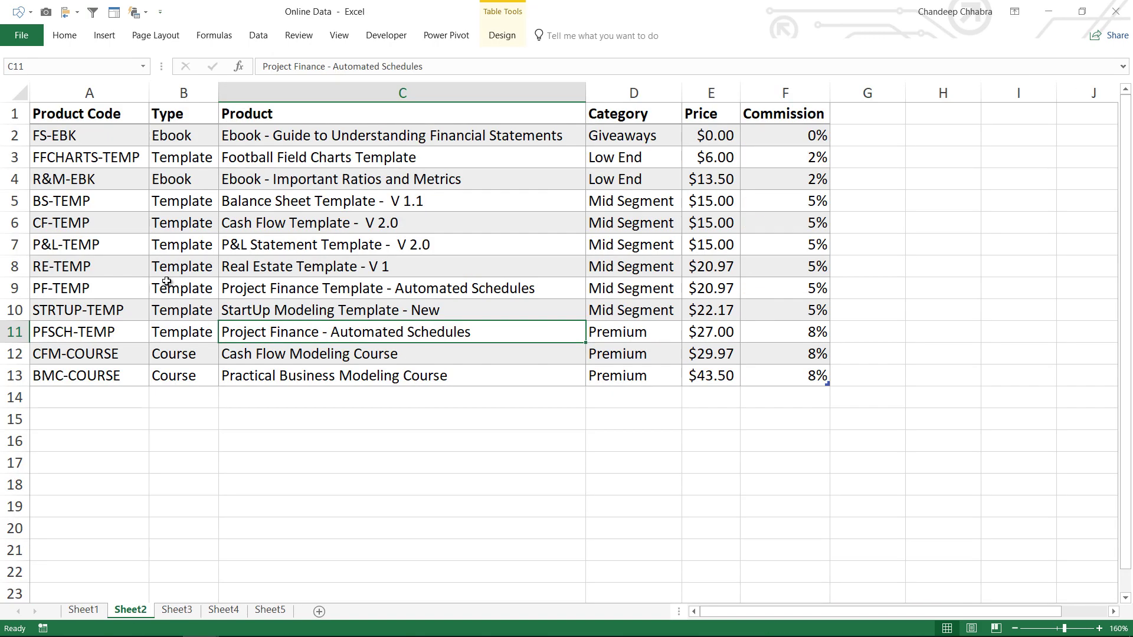
{"action": "left_click", "coordinate": [88, 397]}
{"action": "key", "text": "ctrl+d"}
{"action": "key", "text": "Tab"}
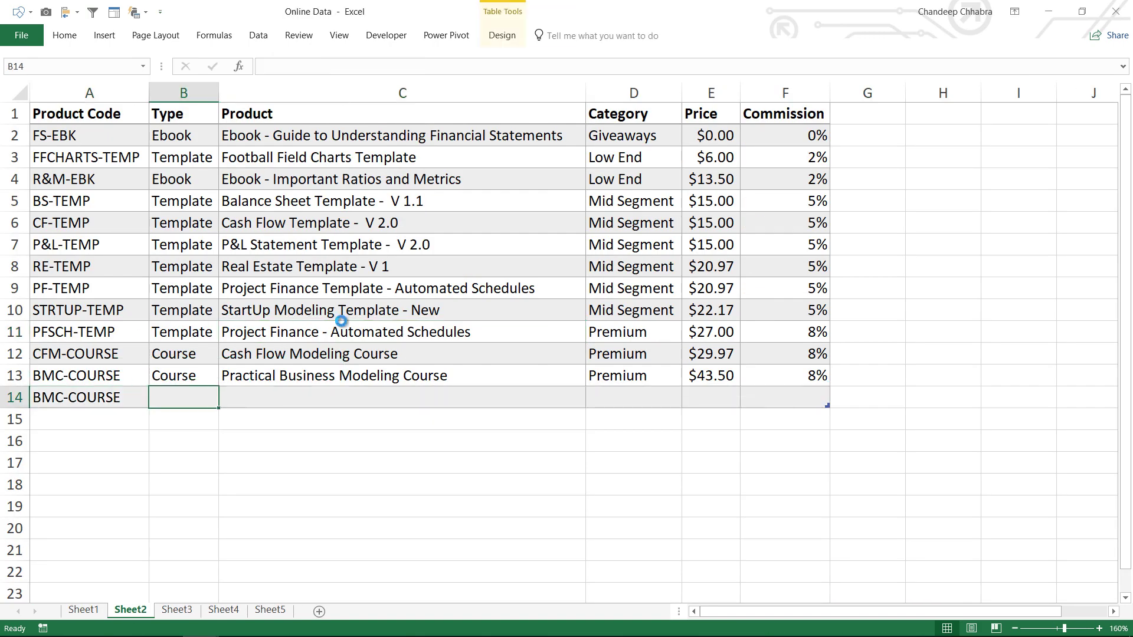
{"action": "key", "text": "ctrl+d"}
{"action": "key", "text": "Tab"}
{"action": "key", "text": "shift+Up"}
{"action": "key", "text": "shift+Right"}
{"action": "key", "text": "shift+Right"}
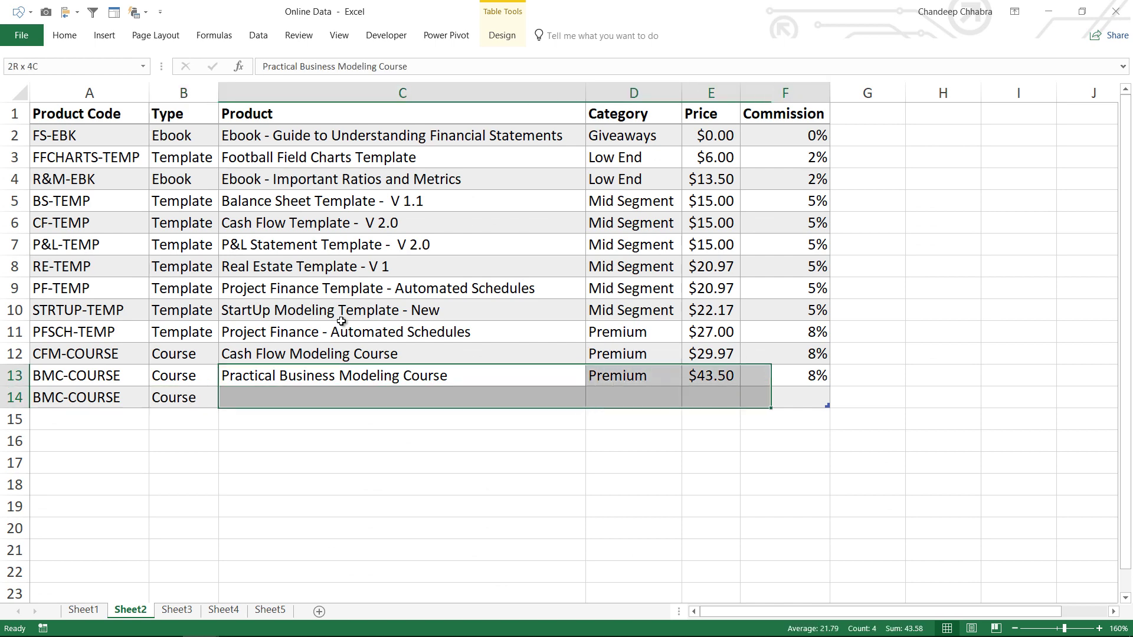
{"action": "key", "text": "shift+Right"}
{"action": "key", "text": "ctrl+d"}
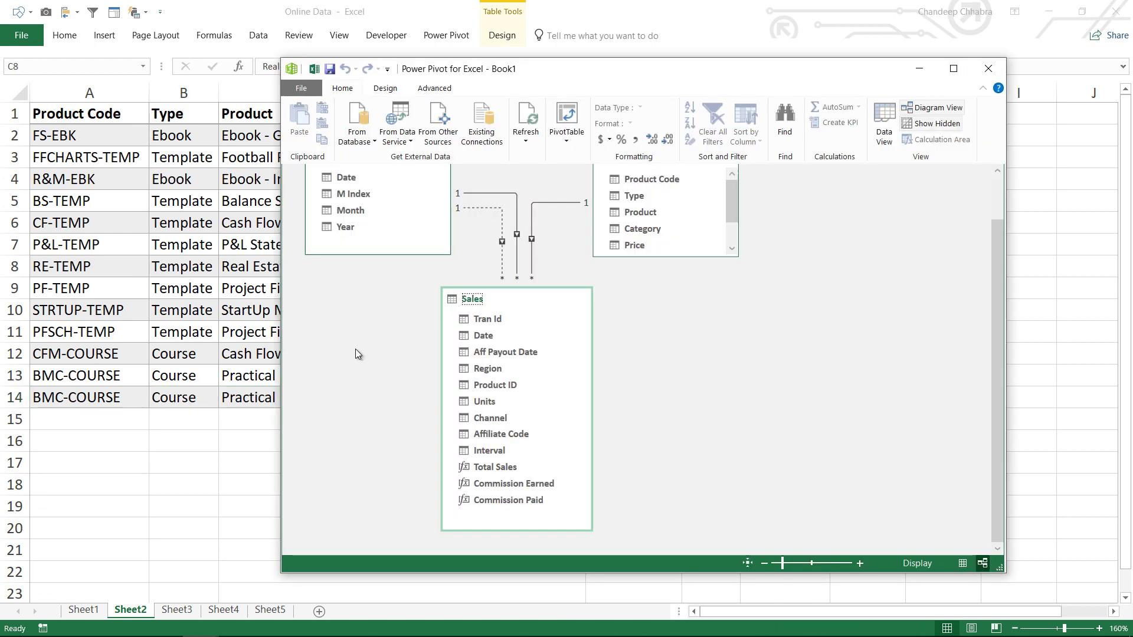
- Switch to the Power Pivot diagram and try to refresh the Products table from its source
{"action": "scroll", "coordinate": [356, 348], "scroll_direction": "up", "scroll_amount": 2}
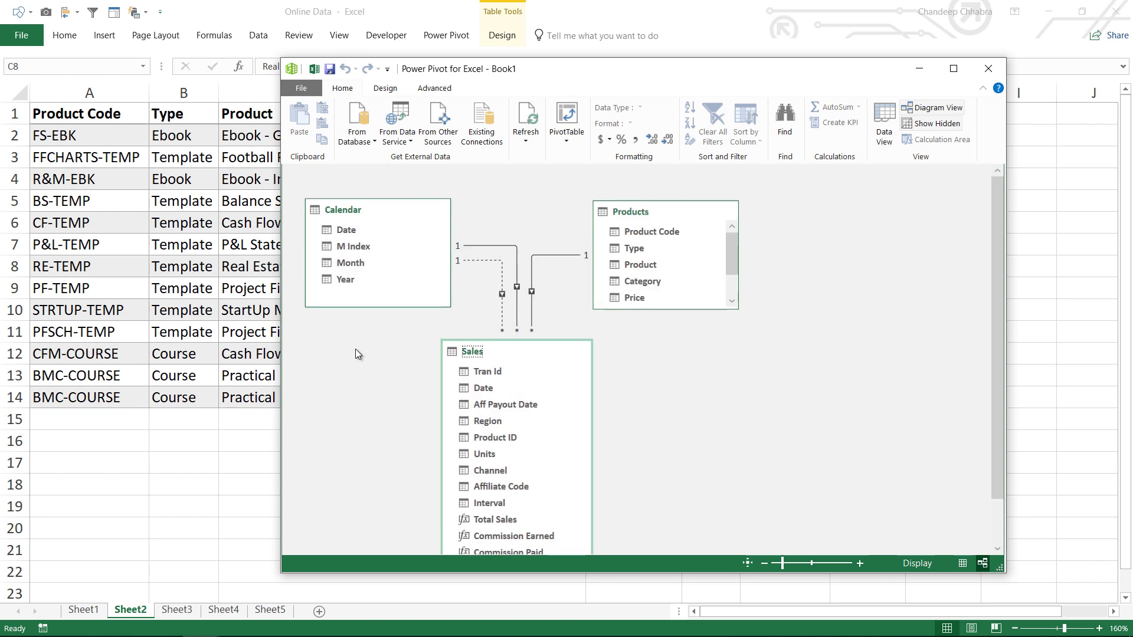
{"action": "left_click", "coordinate": [657, 212]}
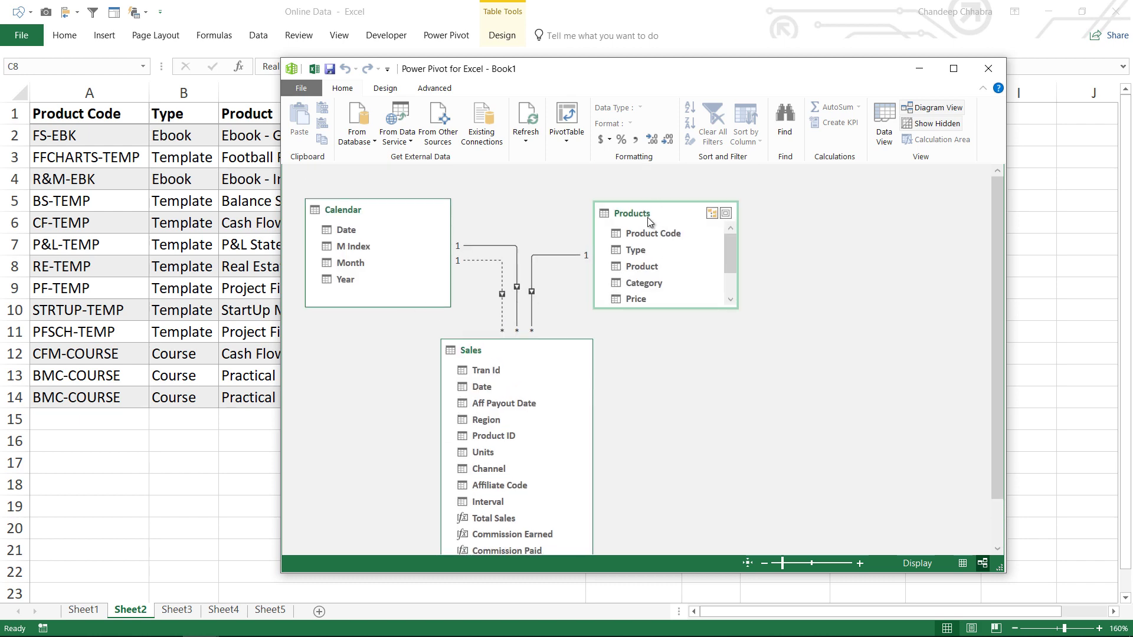
{"action": "left_click", "coordinate": [529, 116]}
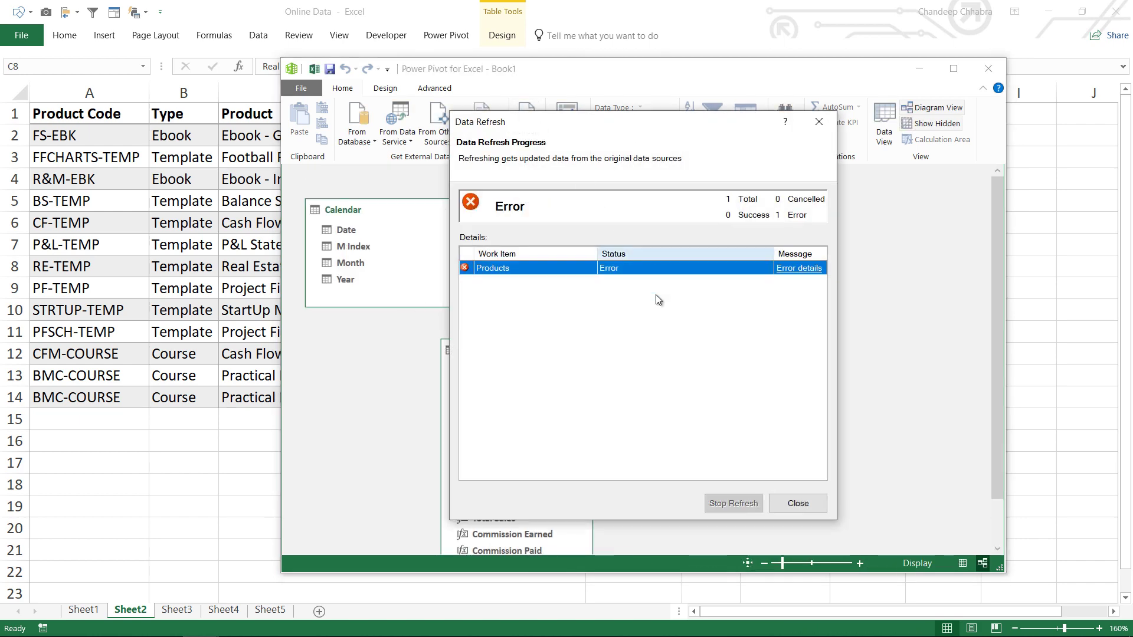
{"action": "left_click", "coordinate": [796, 505]}
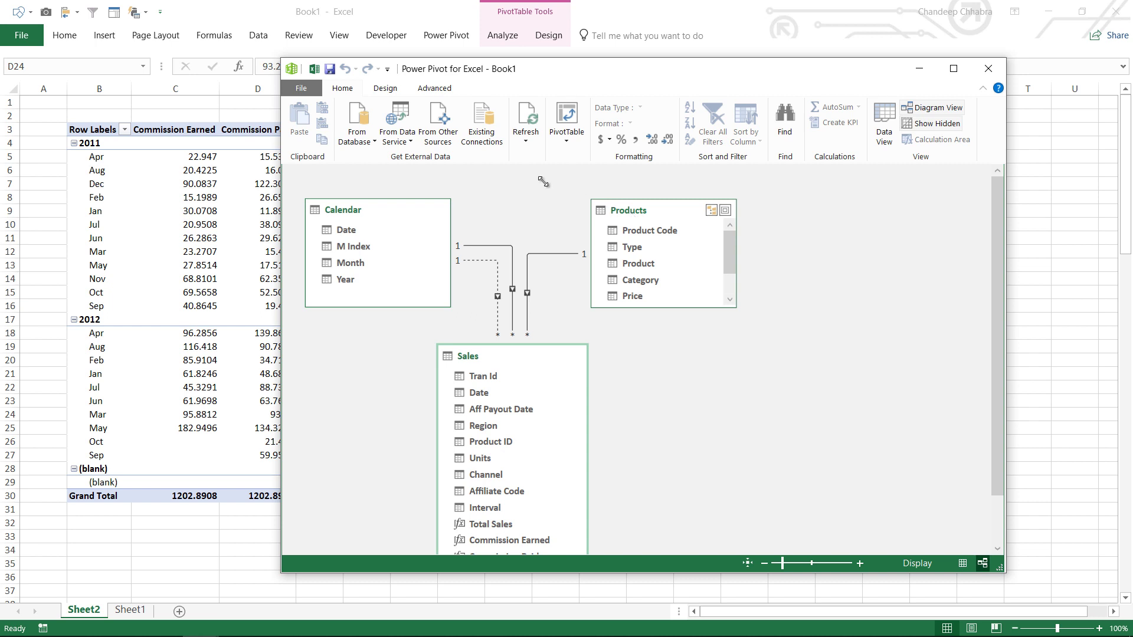
- Return to the Book1 PivotTable and replace Commission Earned and Commission Paid with the Total Sales measure as its only value
{"action": "left_click", "coordinate": [184, 197]}
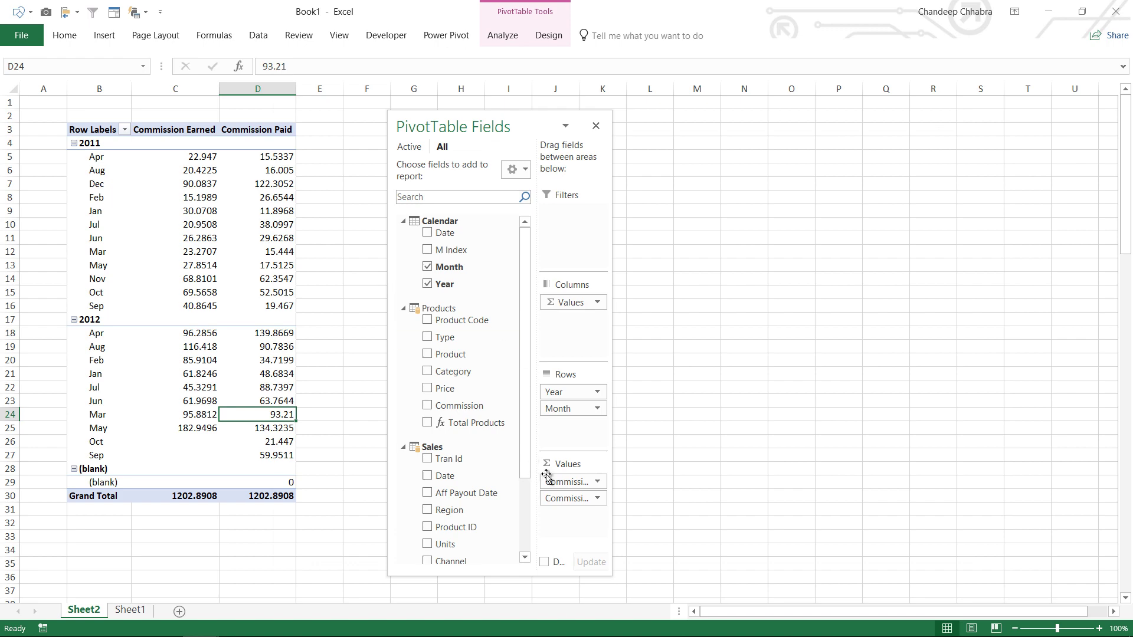
{"action": "left_click_drag", "start_coordinate": [546, 481], "coordinate": [655, 480]}
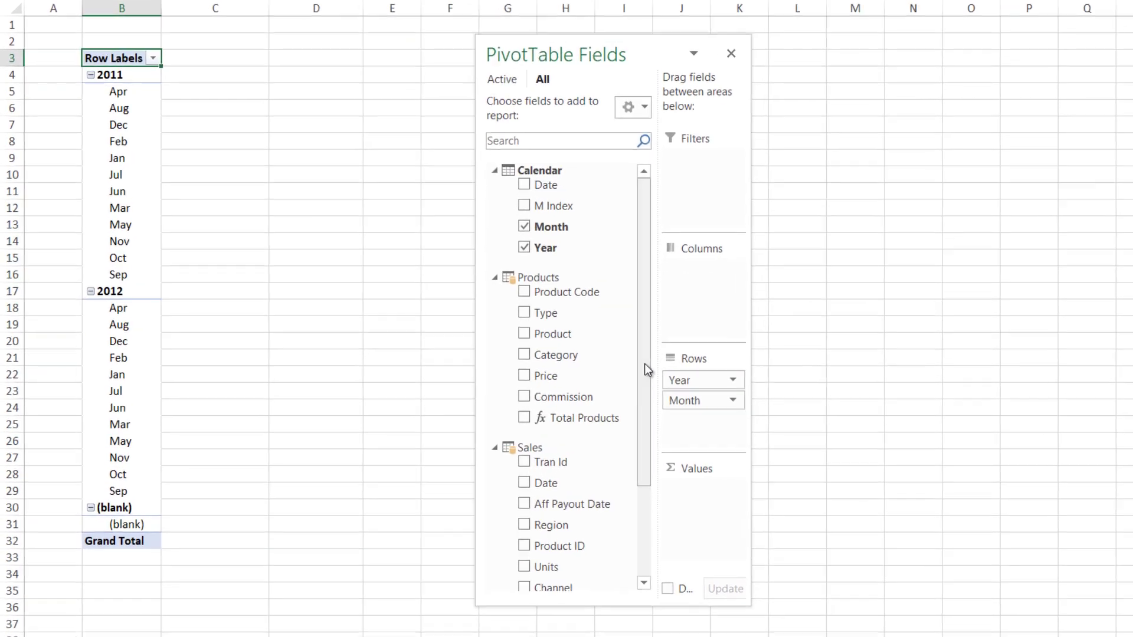
{"action": "scroll", "coordinate": [531, 413], "scroll_direction": "down", "scroll_amount": 3}
{"action": "left_click_drag", "start_coordinate": [627, 542], "coordinate": [786, 533]}
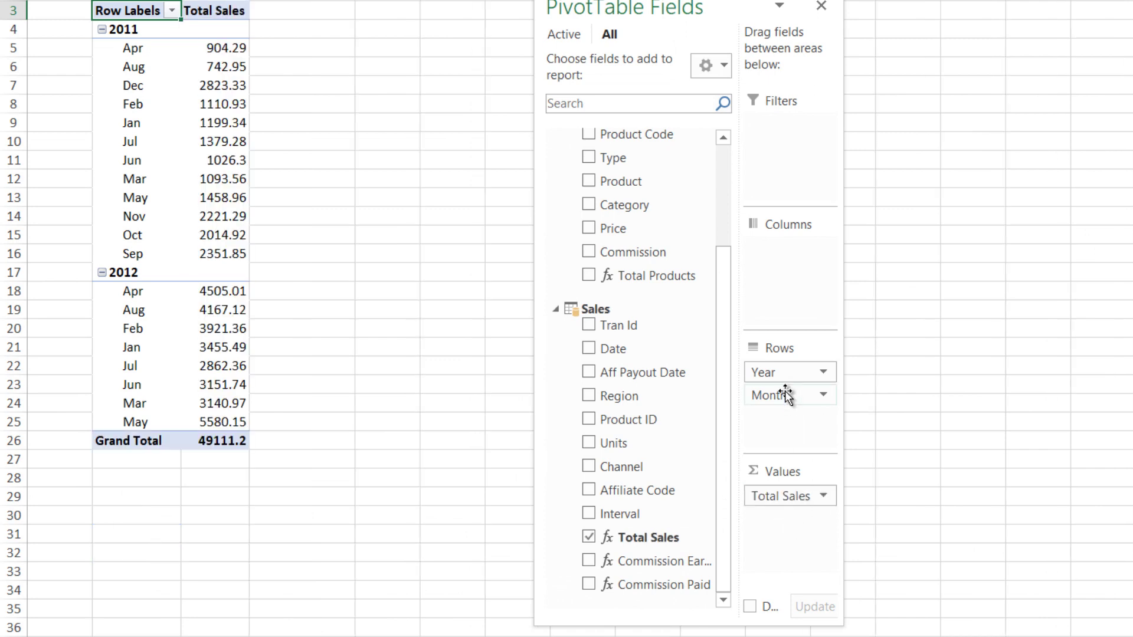
- Replace Year and Month in the PivotTable rows with Category from Products
{"action": "left_click_drag", "start_coordinate": [789, 392], "coordinate": [990, 384]}
{"action": "left_click_drag", "start_coordinate": [767, 372], "coordinate": [714, 361]}
{"action": "scroll", "coordinate": [716, 334], "scroll_direction": "up", "scroll_amount": 4}
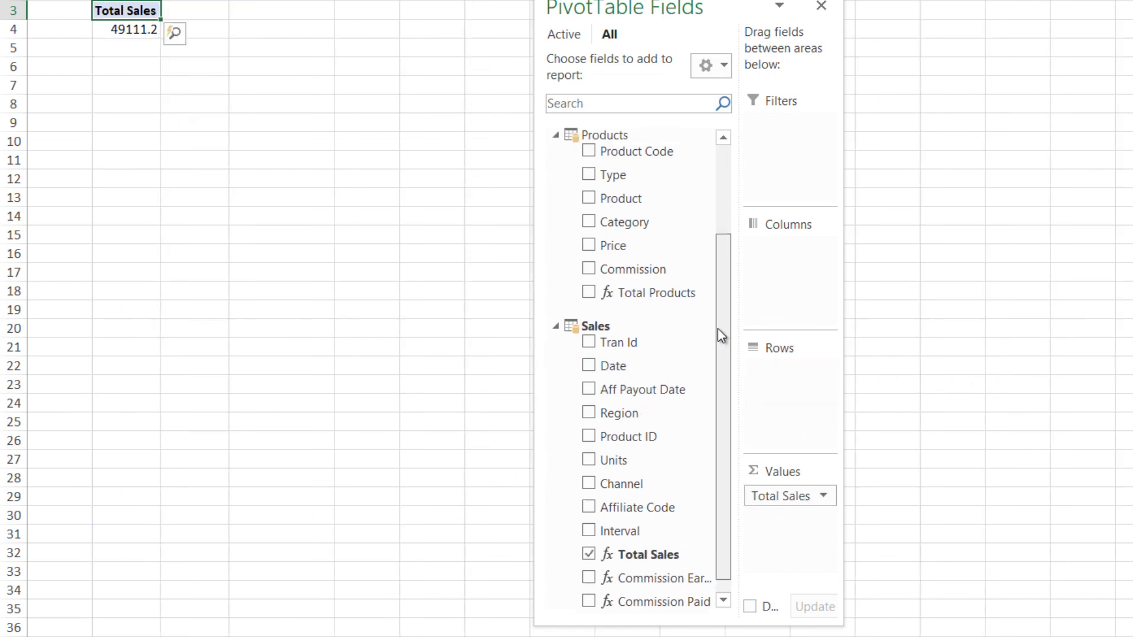
{"action": "left_click_drag", "start_coordinate": [696, 309], "coordinate": [797, 415]}
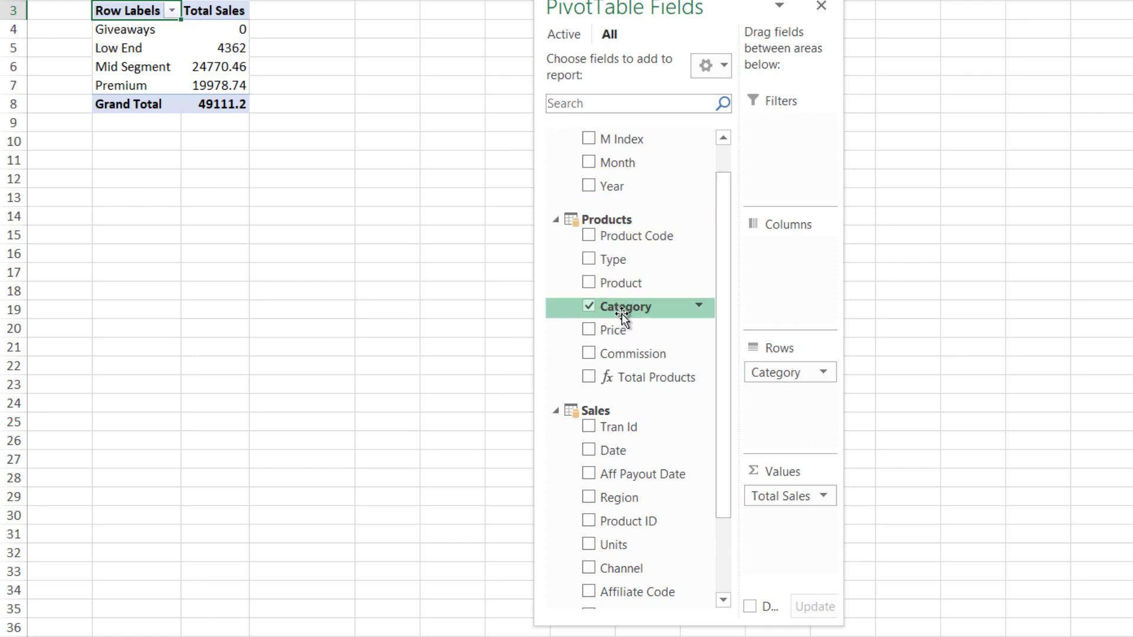
- Examine the Products[Price] and Sales[Units] references in the Total Sales measure's formula, then review the Category row labels from Giveaways to Premium
{"action": "scroll", "coordinate": [719, 381], "scroll_direction": "down", "scroll_amount": 4}
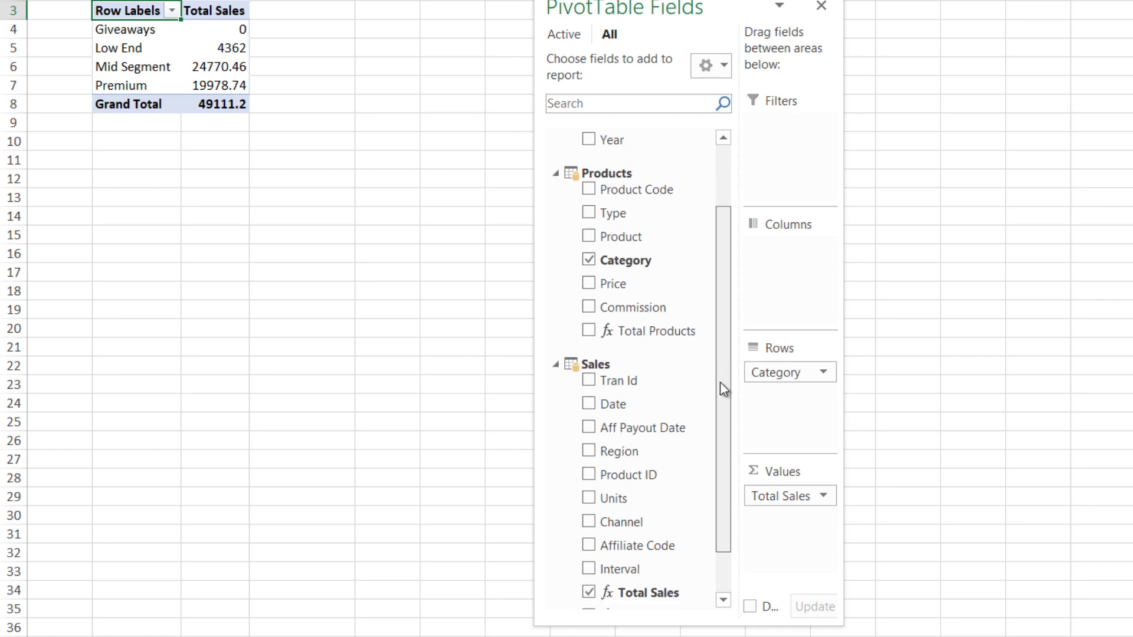
{"action": "right_click", "coordinate": [641, 536]}
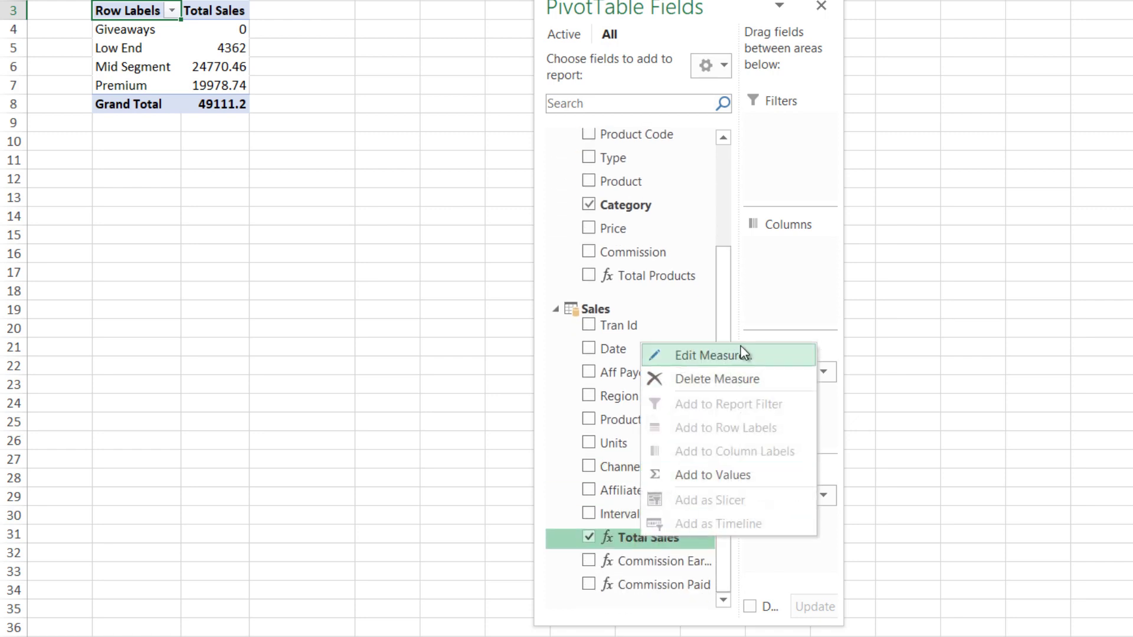
{"action": "left_click", "coordinate": [741, 354]}
{"action": "scroll", "coordinate": [465, 135], "scroll_direction": "up", "scroll_amount": 2, "text": "ctrl"}
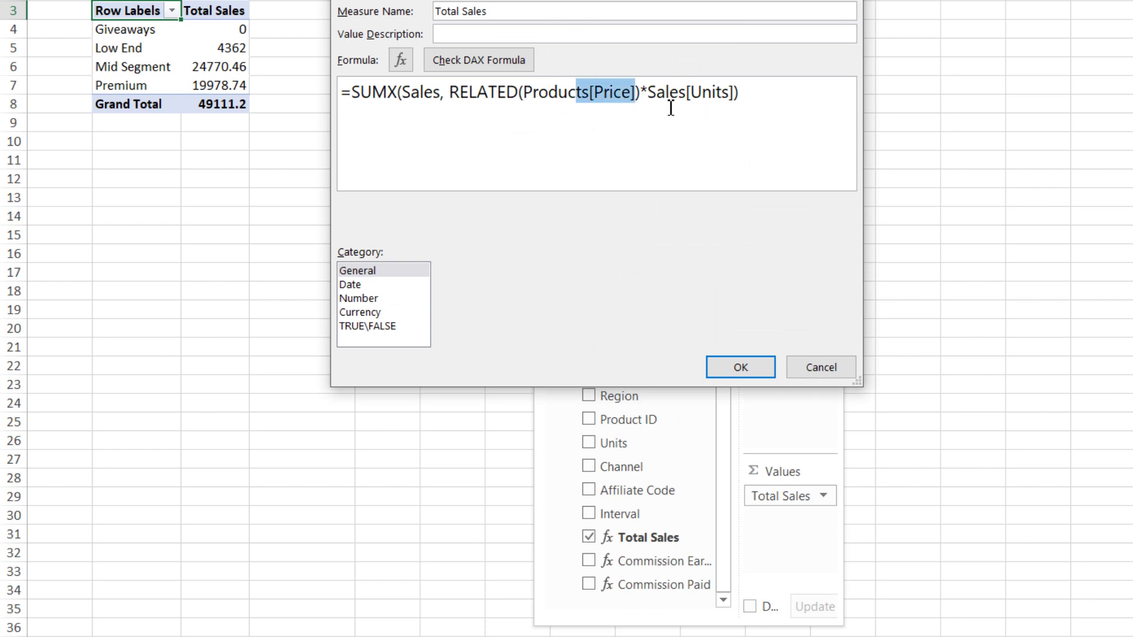
{"action": "left_click_drag", "start_coordinate": [671, 94], "coordinate": [716, 94]}
{"action": "left_click", "coordinate": [764, 368]}
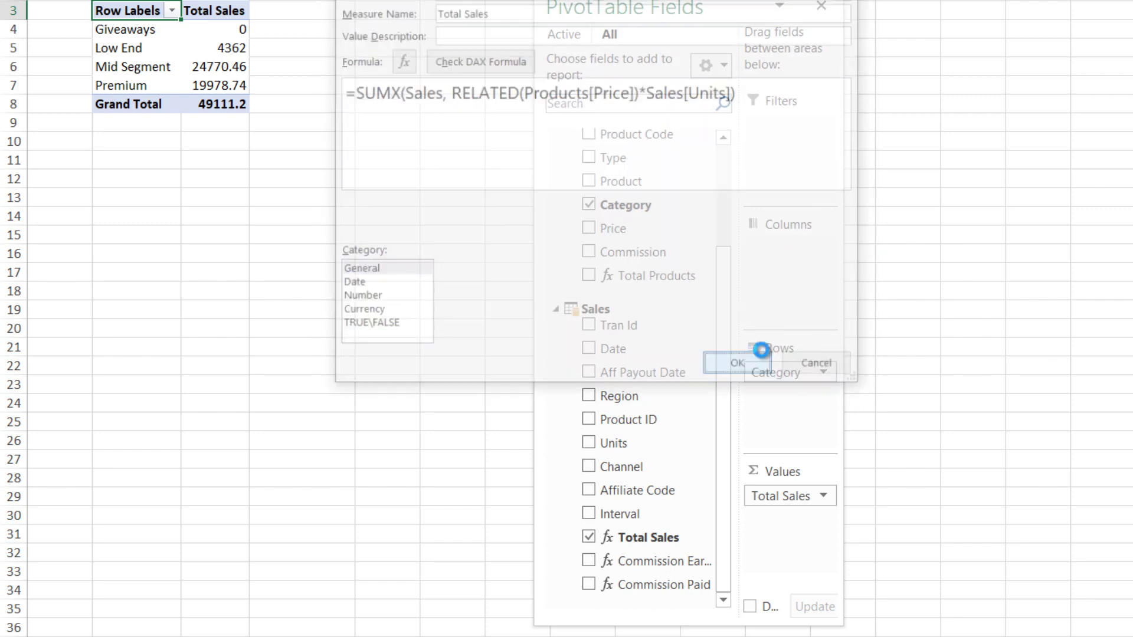
{"action": "mouse_move", "coordinate": [234, 24]}
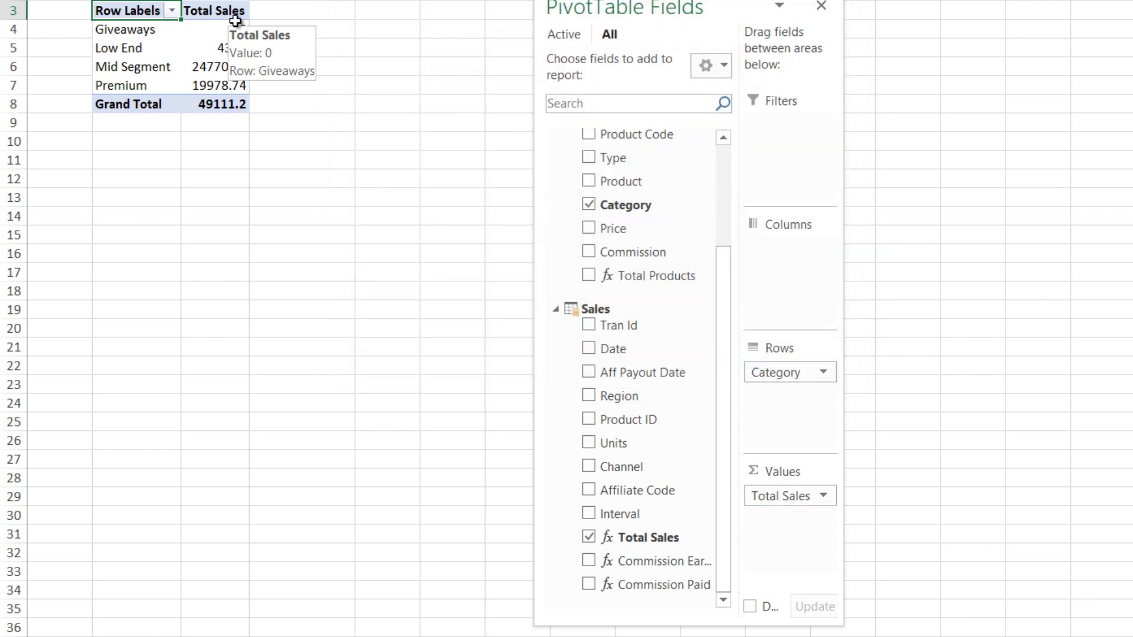
{"action": "left_click", "coordinate": [146, 30]}
{"action": "left_click_drag", "start_coordinate": [143, 69], "coordinate": [144, 81]}
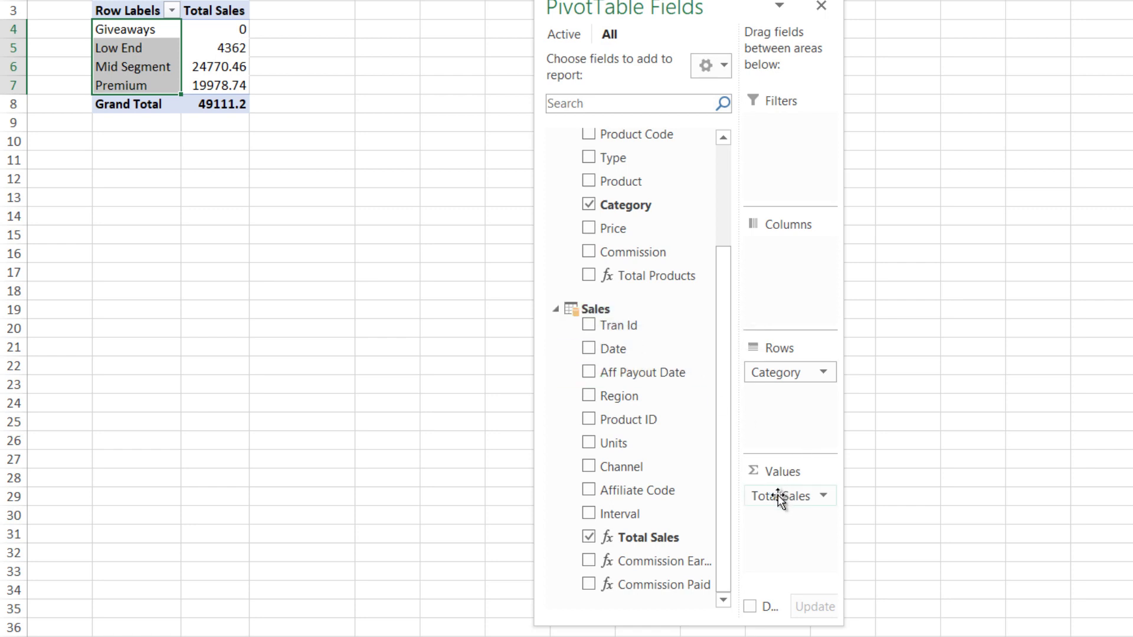
- Examine the DAX formula of the Total Products measure in the Products table, leaving it unedited
{"action": "left_click_drag", "start_coordinate": [775, 503], "coordinate": [675, 286]}
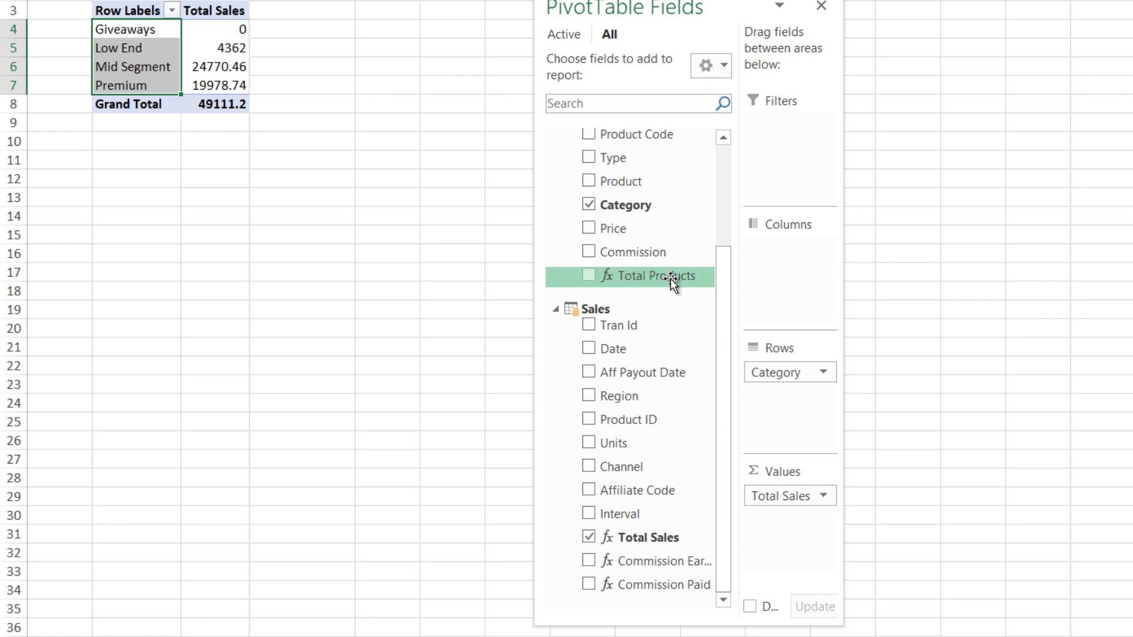
{"action": "right_click", "coordinate": [670, 278]}
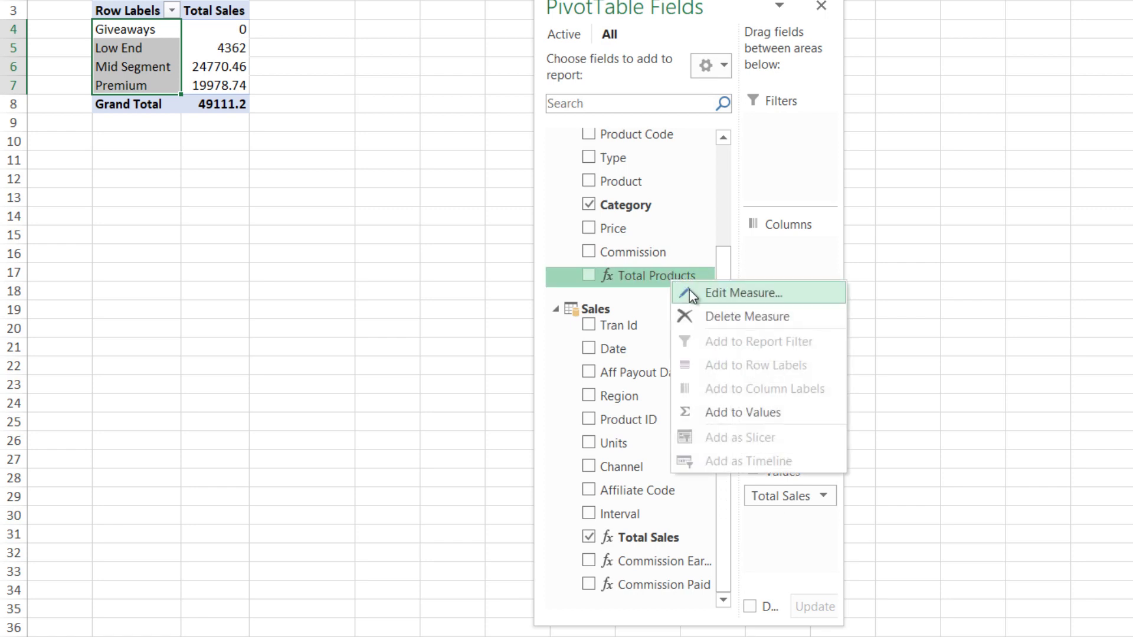
{"action": "left_click", "coordinate": [689, 292]}
{"action": "scroll", "coordinate": [519, 126], "scroll_direction": "up", "scroll_amount": 3, "text": "ctrl"}
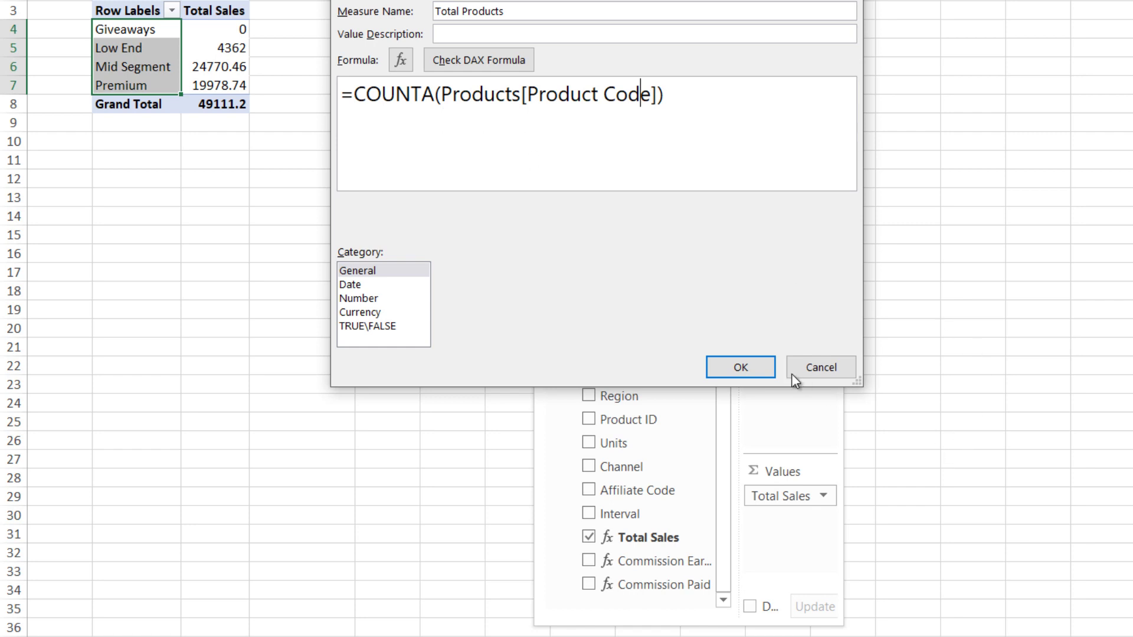
{"action": "left_click", "coordinate": [826, 370]}
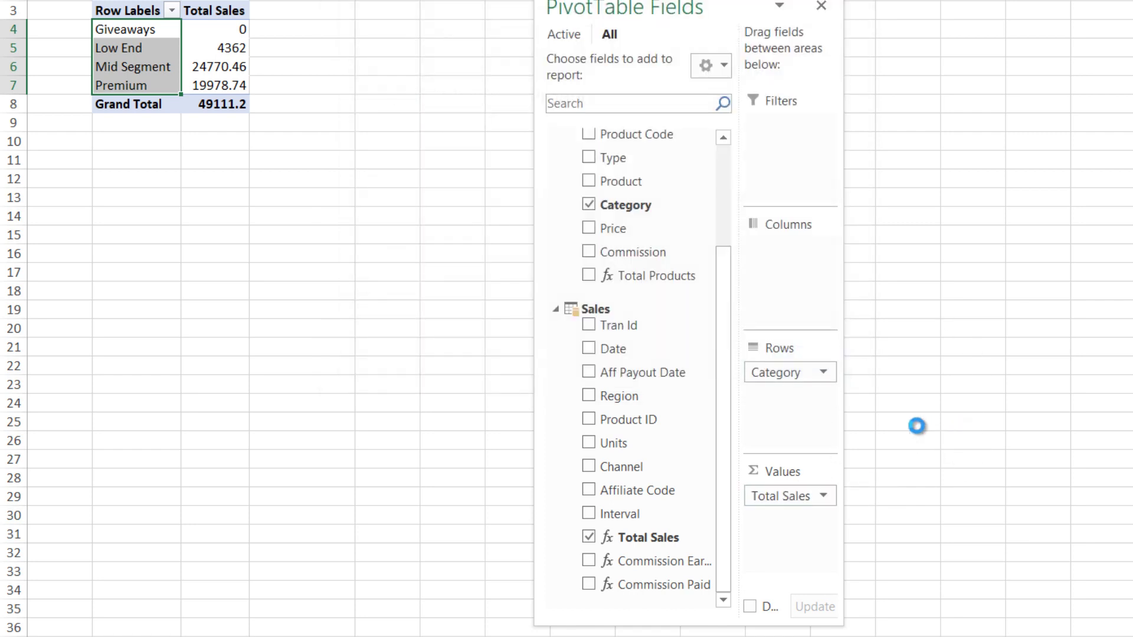
- Remove Category and Total Sales from the PivotTable and add the Total Products measure as its only value
{"action": "left_click_drag", "start_coordinate": [776, 372], "coordinate": [1003, 380]}
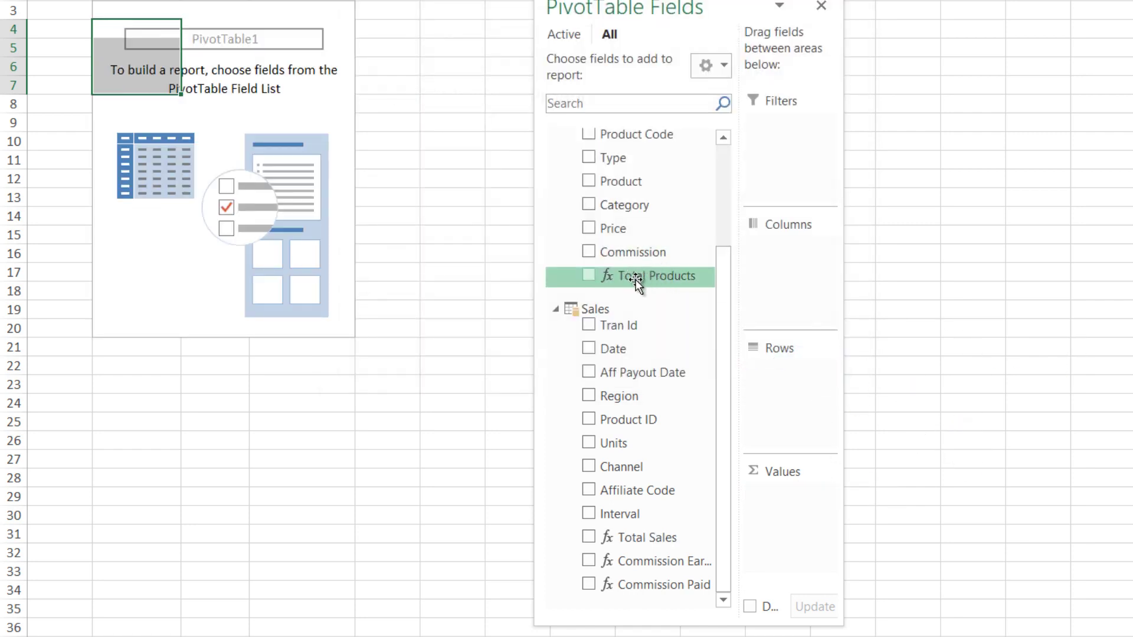
{"action": "left_click_drag", "start_coordinate": [634, 281], "coordinate": [788, 501]}
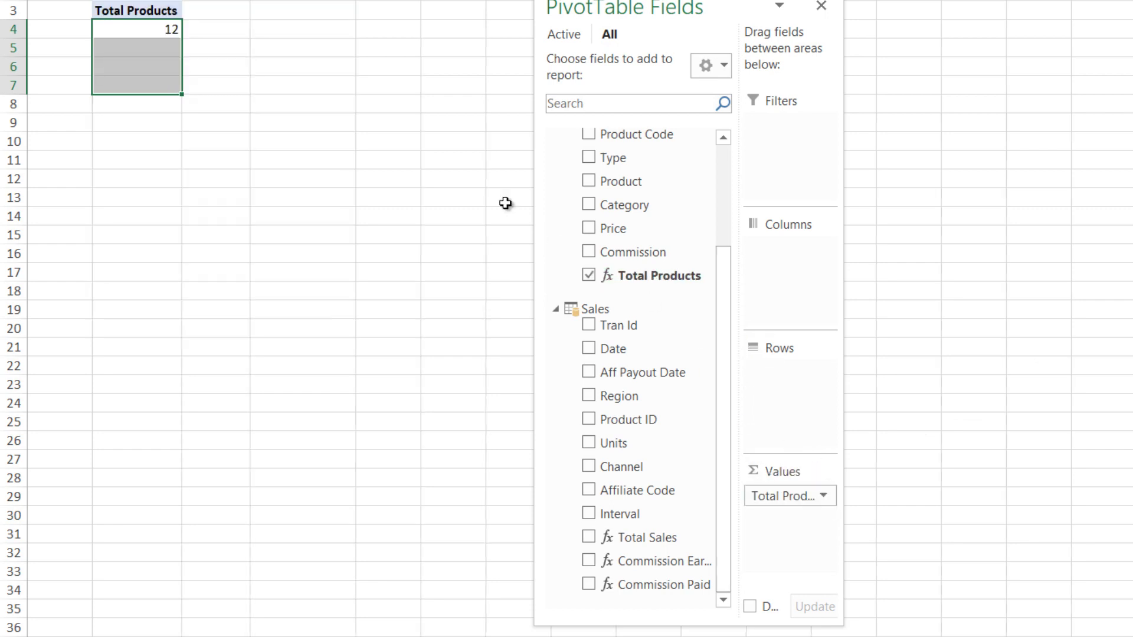
{"action": "left_click", "coordinate": [189, 83]}
{"action": "left_click", "coordinate": [130, 29]}
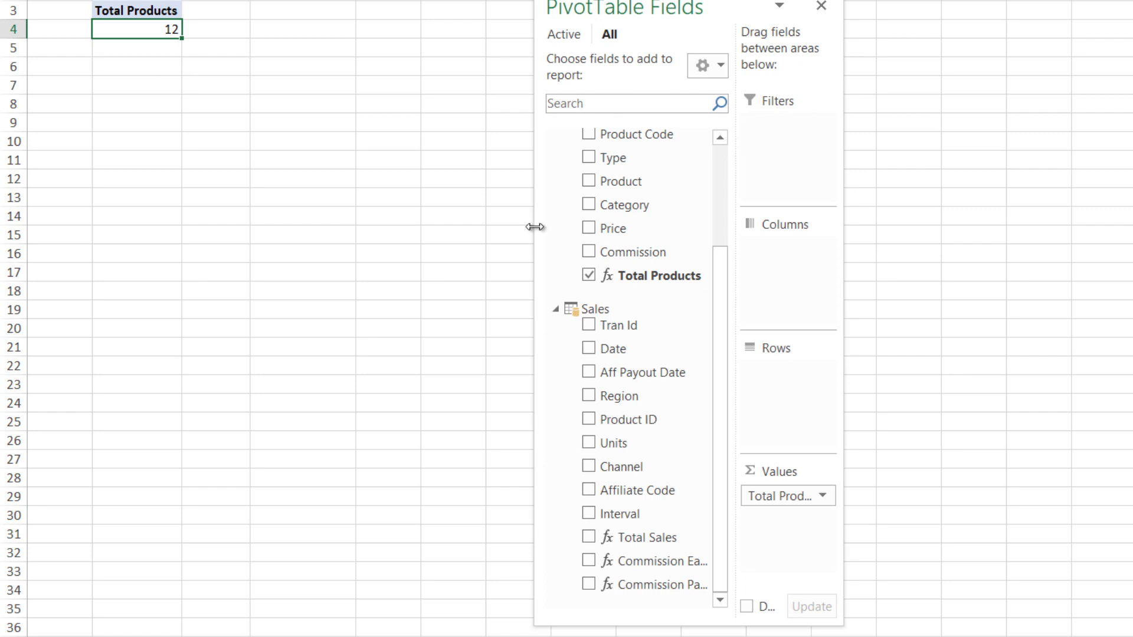
- Widen the PivotTable field list, break Total Products down by Region from Sales in the rows, and review the values
{"action": "left_click_drag", "start_coordinate": [535, 228], "coordinate": [379, 233]}
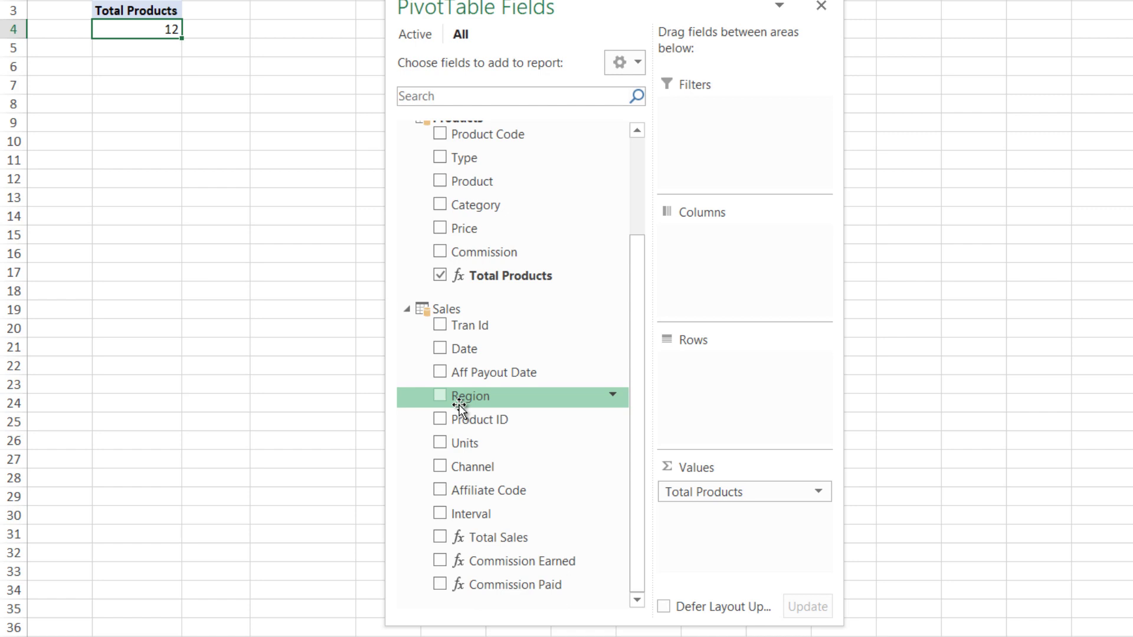
{"action": "left_click_drag", "start_coordinate": [459, 406], "coordinate": [717, 407]}
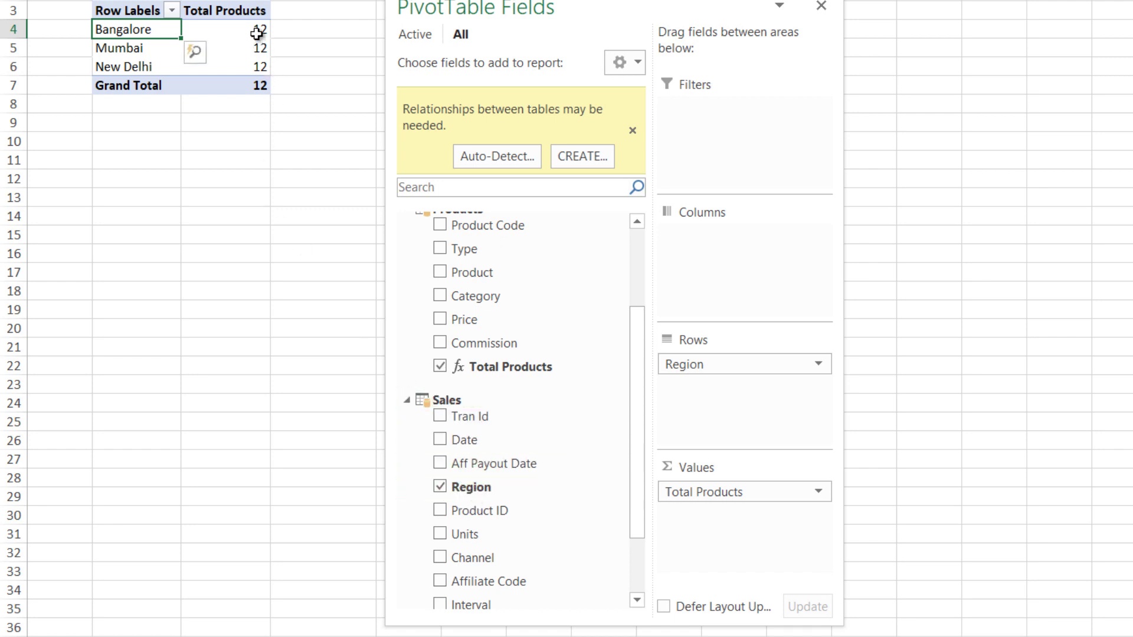
{"action": "left_click_drag", "start_coordinate": [258, 34], "coordinate": [253, 83]}
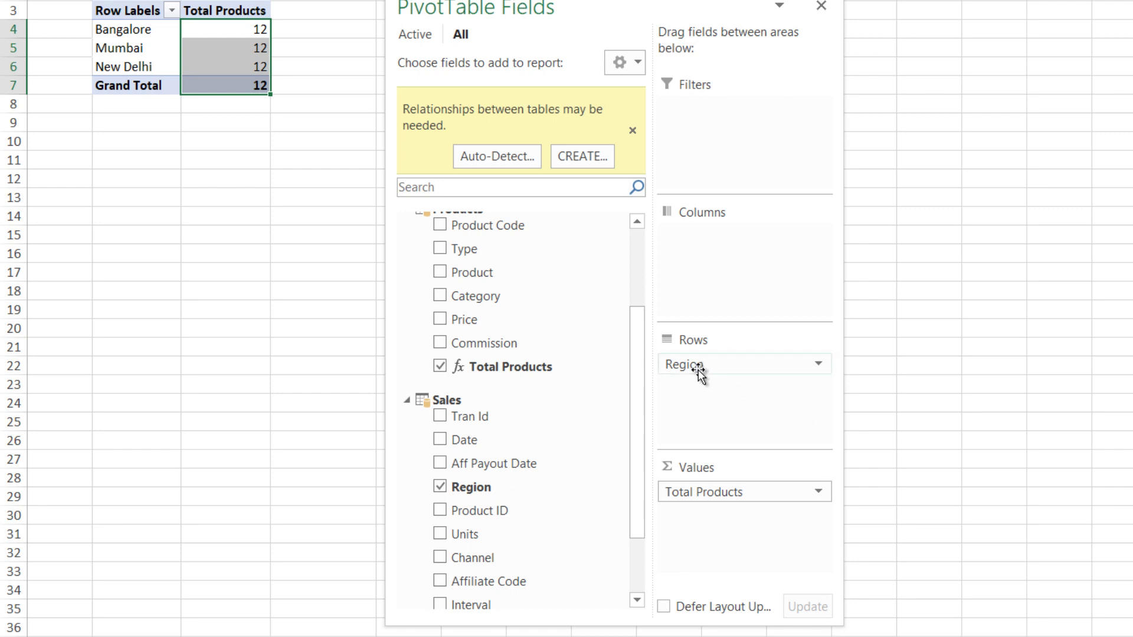
- Replace Region in the PivotTable rows with Interval and, nested below it, Channel from the Sales table
{"action": "left_click_drag", "start_coordinate": [852, 404], "coordinate": [1071, 407]}
{"action": "left_click_drag", "start_coordinate": [506, 519], "coordinate": [807, 372]}
{"action": "left_click_drag", "start_coordinate": [488, 555], "coordinate": [742, 390]}
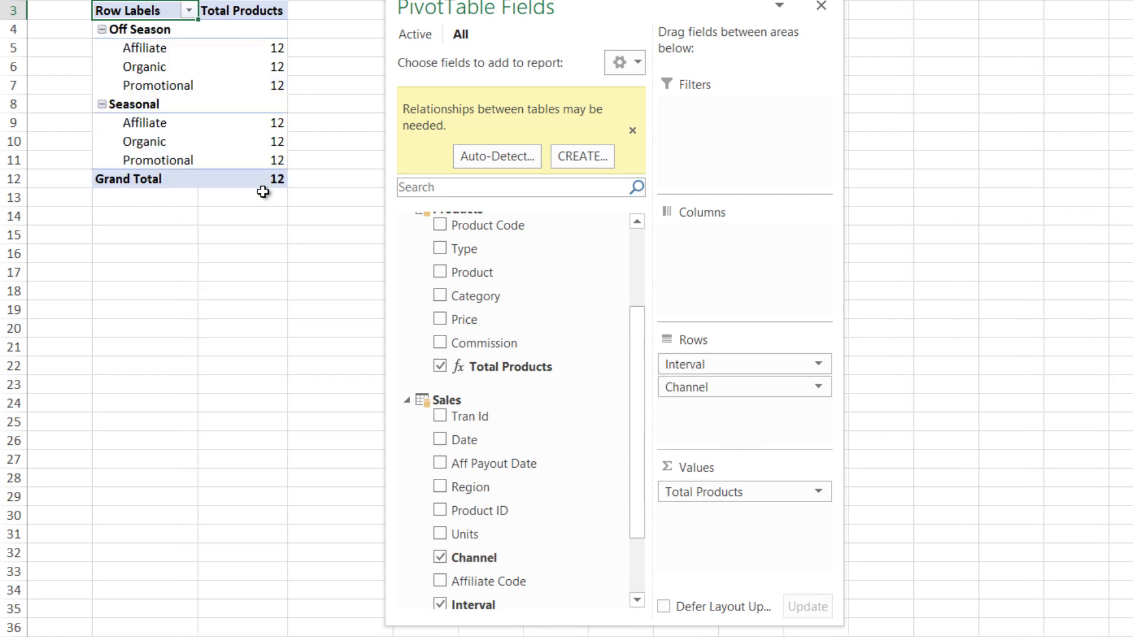